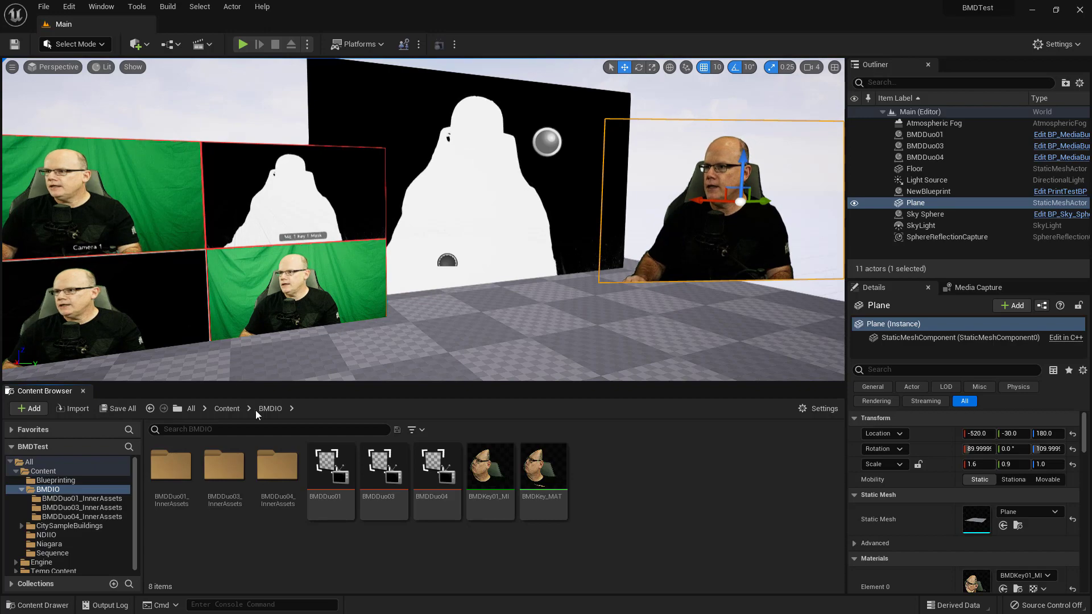
Step: Fly the viewport camera up close to the keyed presenter feed on its black background
scroll(506, 308, "up", 3)
right_click_drag(118, 304, 171, 285)
mouse_move(251, 239)
right_mouse_down()
mouse_move(238, 244)
mouse_move(251, 239)
right_mouse_up()
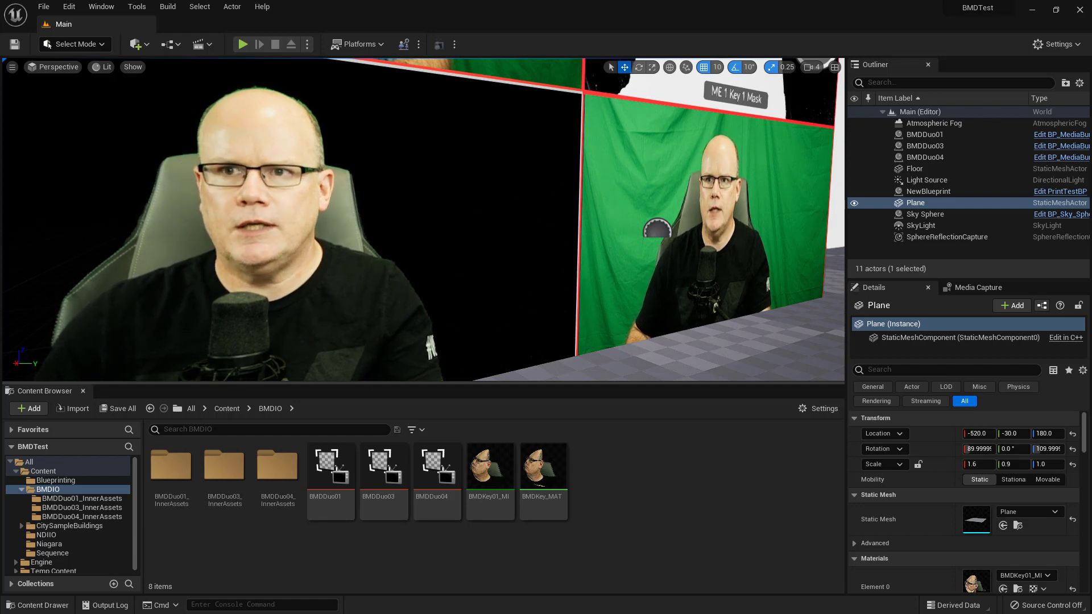
Step: Bring ATEM Software Control forward and scroll the Palettes to Upstream Key 1's chroma settings
key("alt+Tab")
key("alt+Tab")
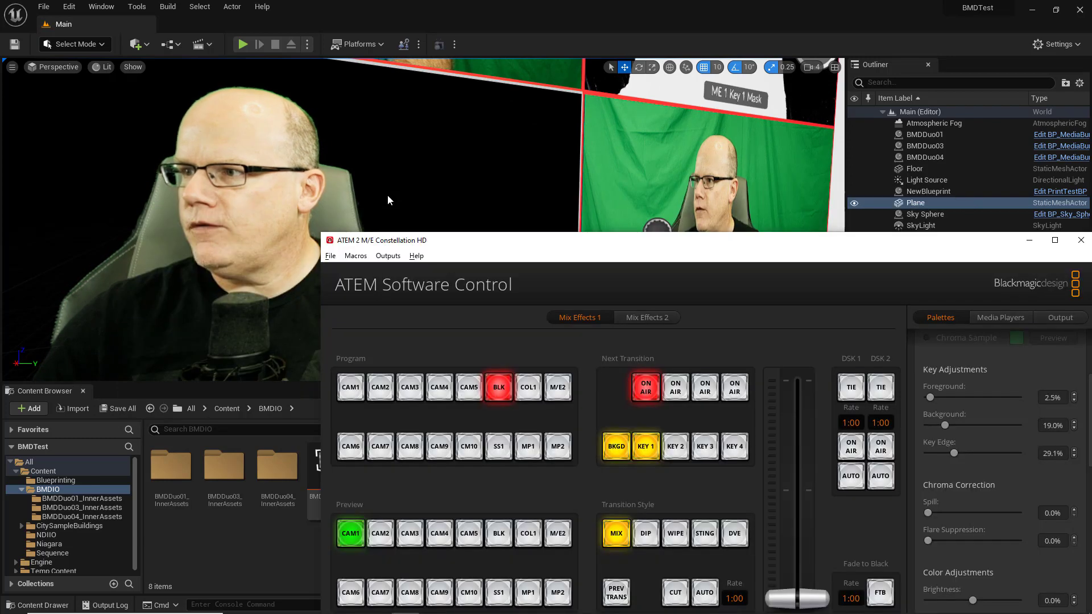
left_click_drag(611, 244, 608, 224)
scroll(1016, 402, "up", 3)
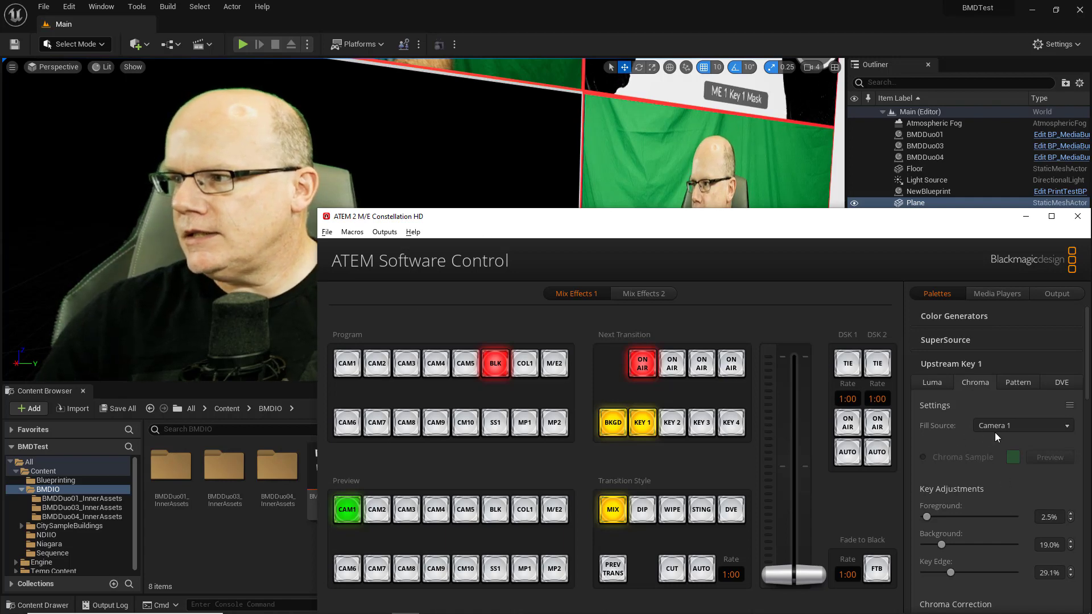
scroll(977, 486, "down", 1)
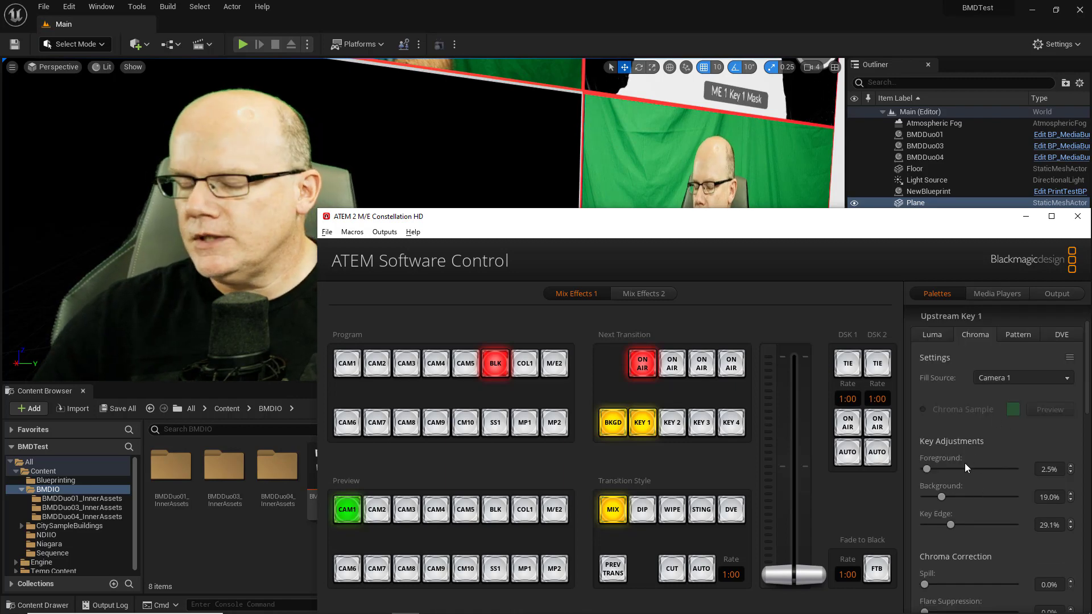
scroll(967, 448, "down", 1)
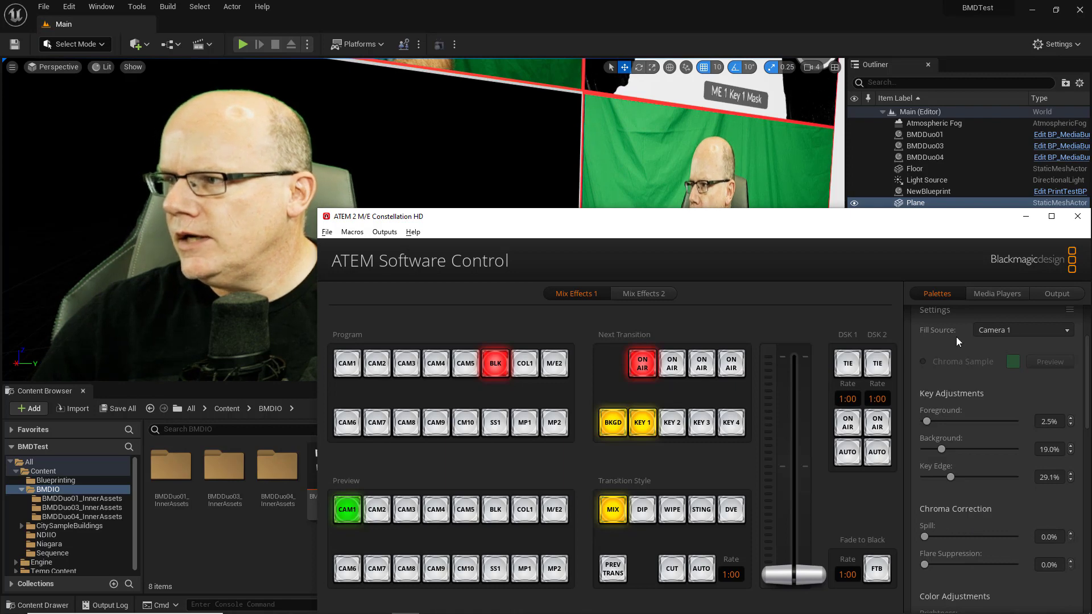
scroll(979, 524, "down", 2)
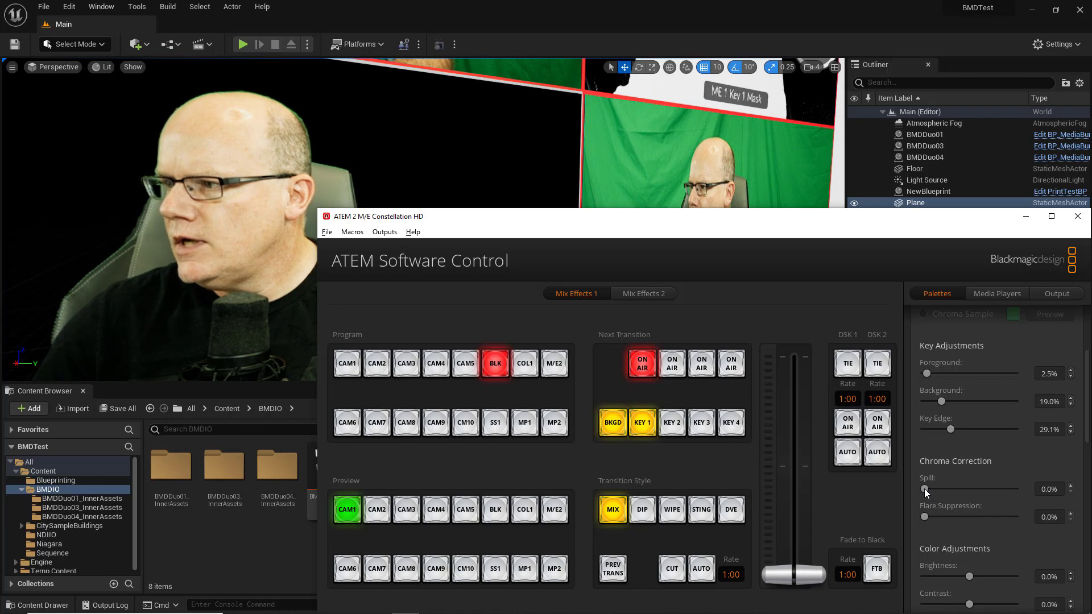
Step: Raise Upstream Key 1's chroma Spill correction to 91.8%
left_click_drag(923, 488, 1001, 500)
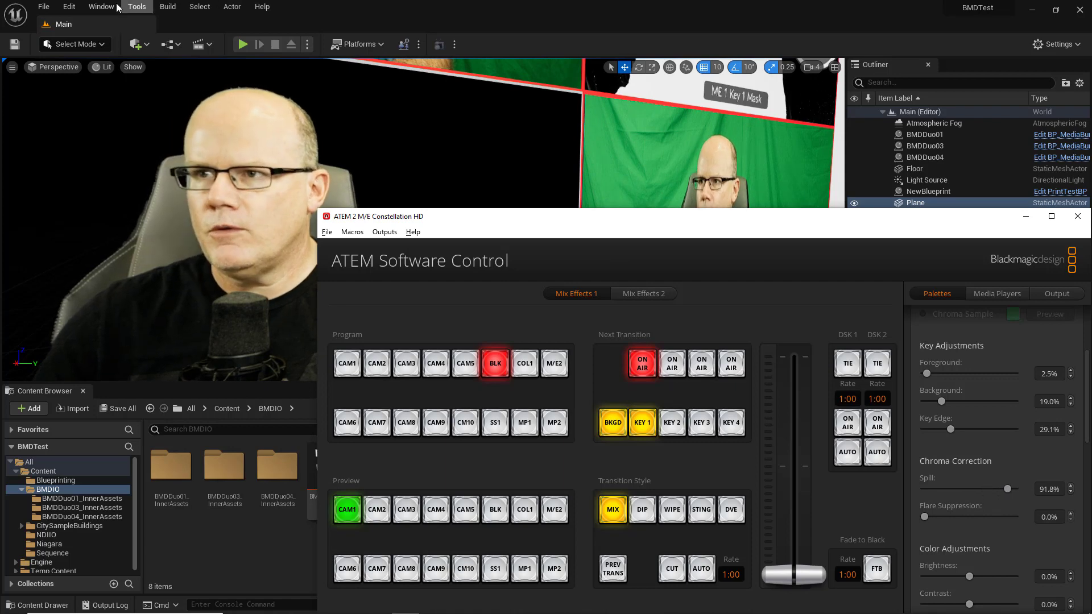
scroll(995, 466, "down", 4)
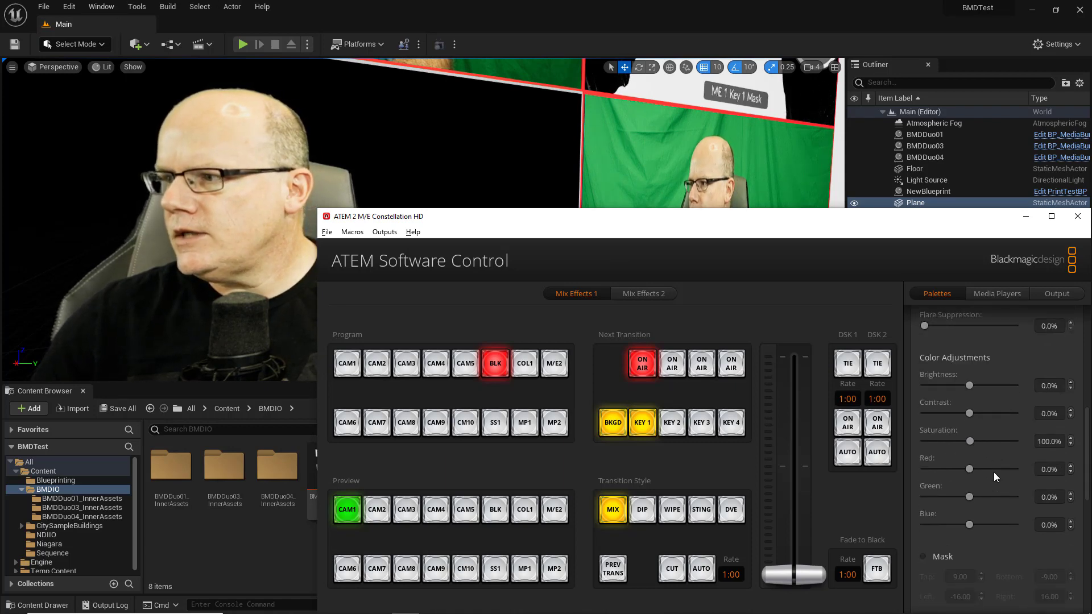
scroll(996, 440, "up", 1)
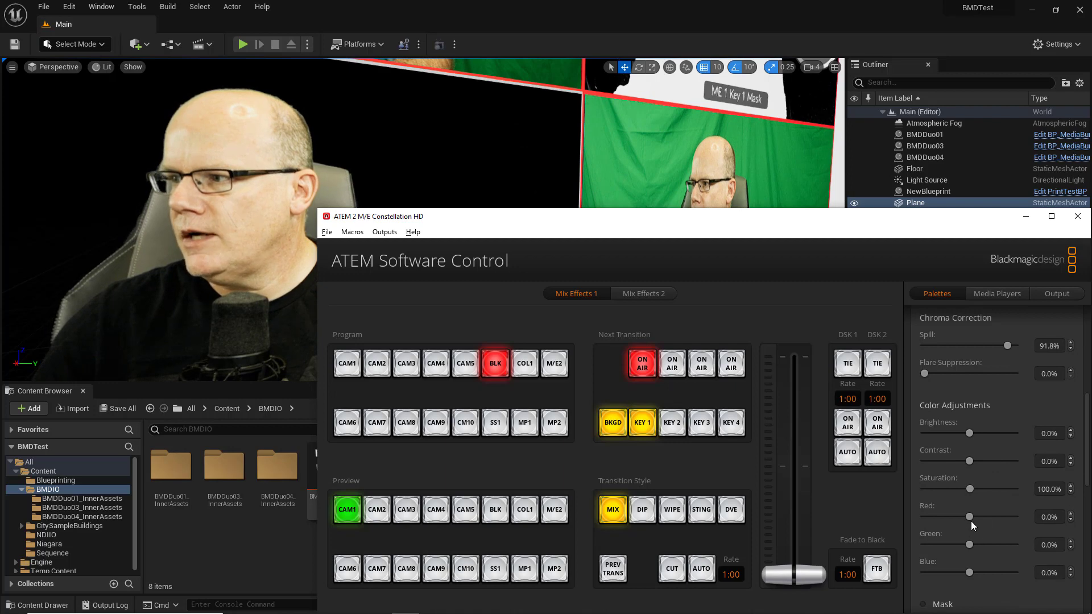
Step: Reset the Red and Brightness colour adjustments to 0.0%
mouse_move(969, 517)
left_mouse_down()
mouse_move(994, 517)
mouse_move(944, 517)
mouse_move(974, 517)
left_mouse_up()
left_click(1046, 517)
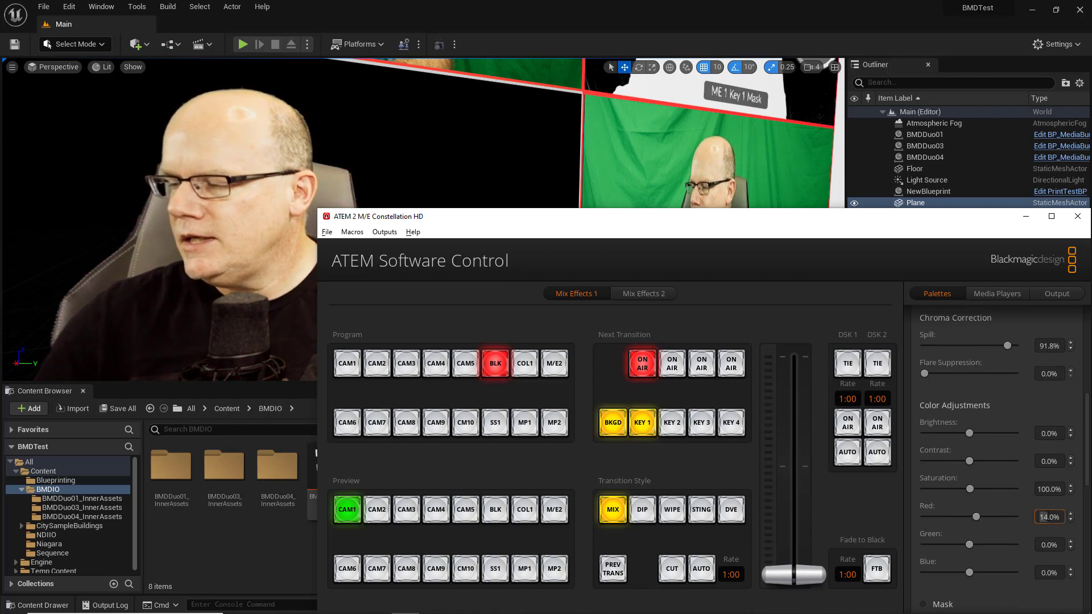
type("0")
key("Return")
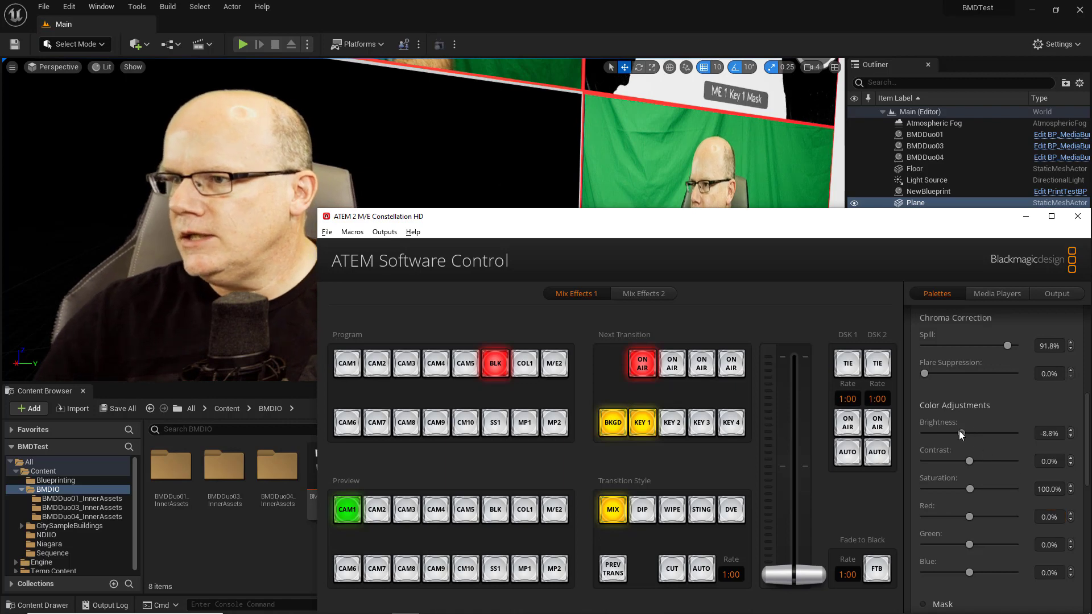
left_click_drag(959, 432, 968, 432)
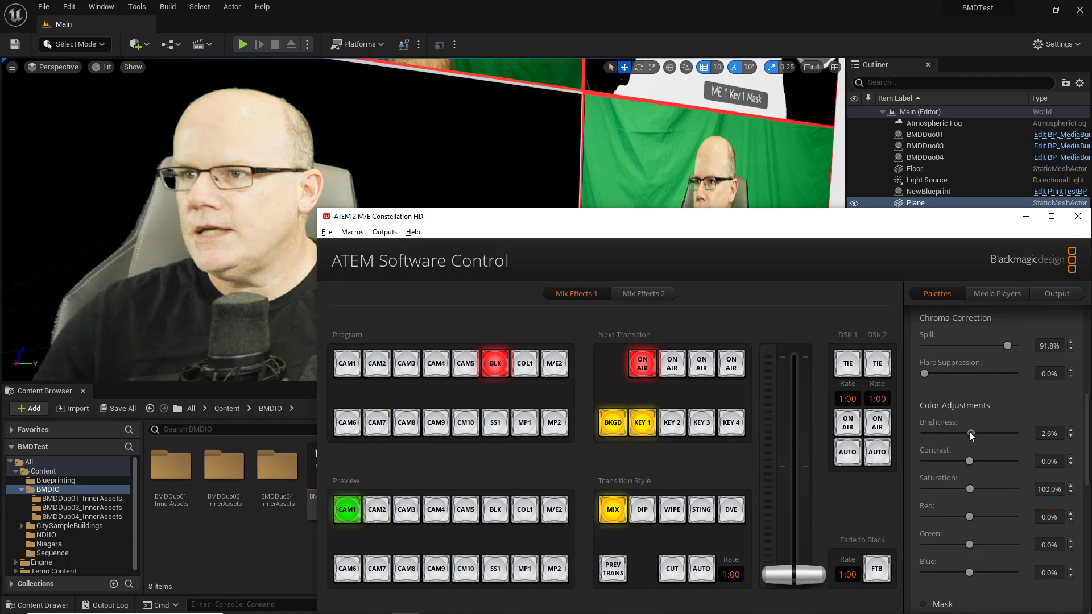
left_click(1052, 433)
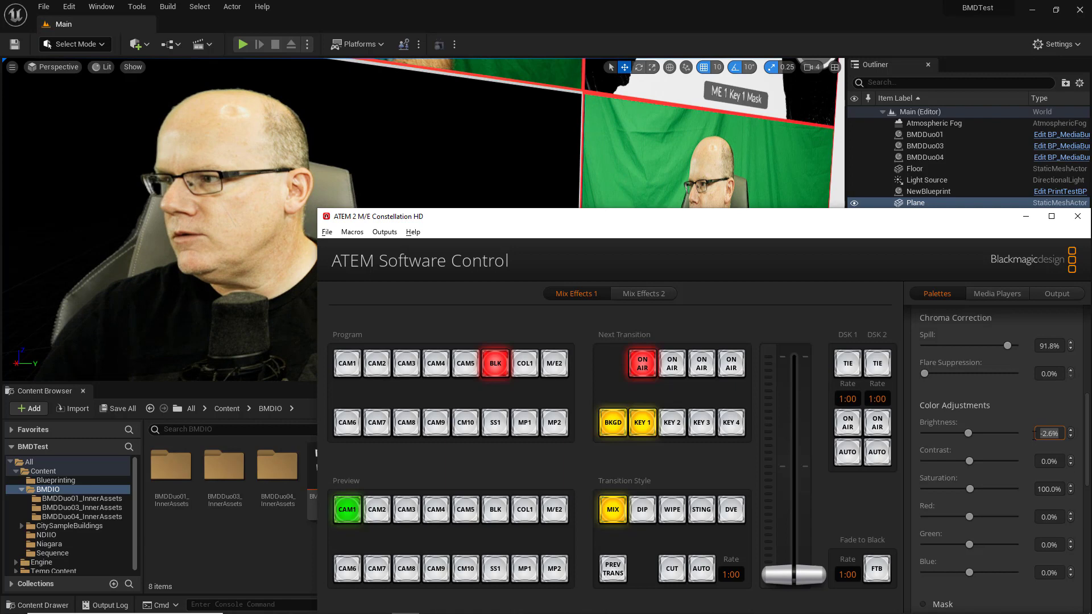
type("0")
key("Return")
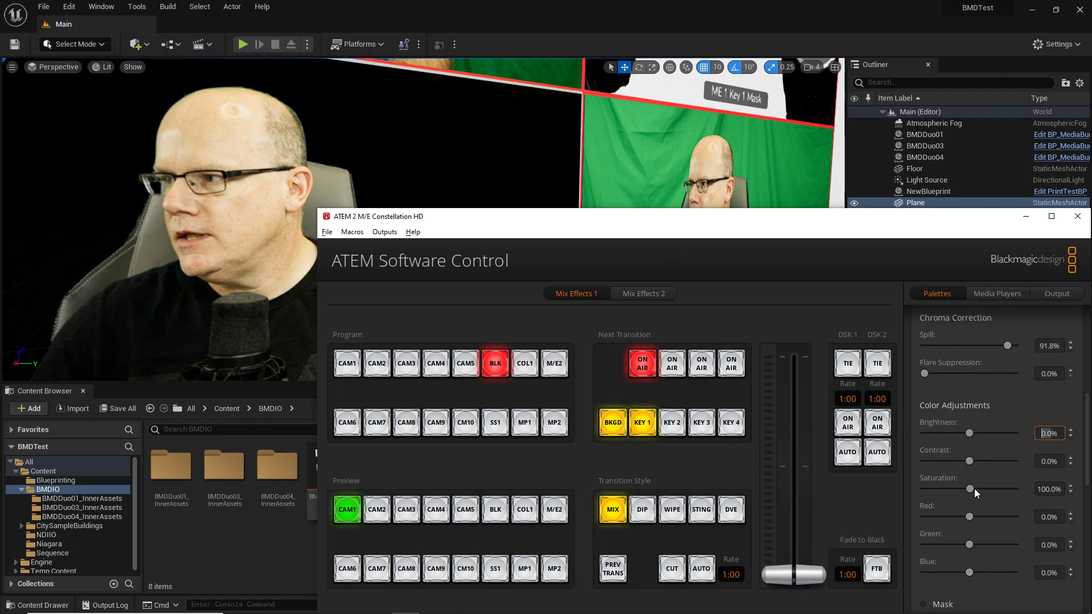
Step: Raise the keyed fill's Brightness to 20.2%, checking the result in the Unreal viewport
scroll(974, 489, "up", 2)
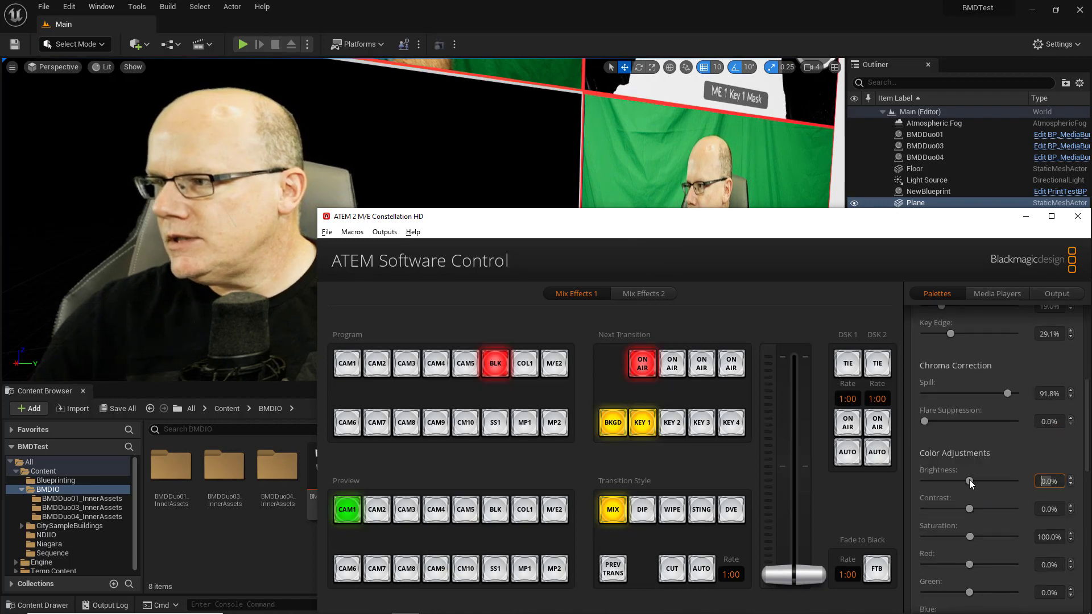
left_click_drag(969, 480, 974, 482)
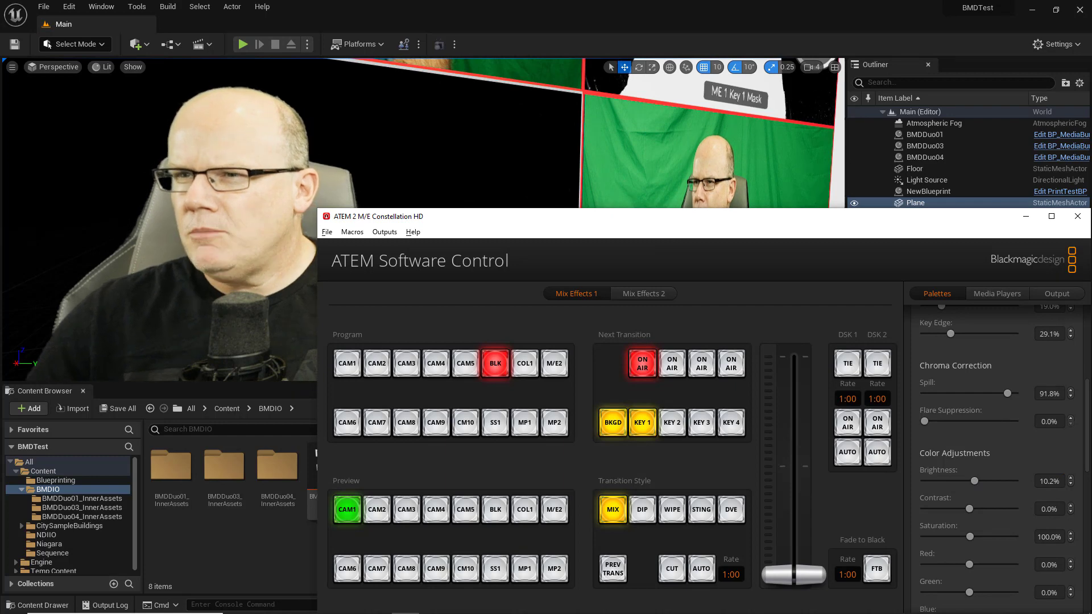
scroll(463, 125, "down", 5)
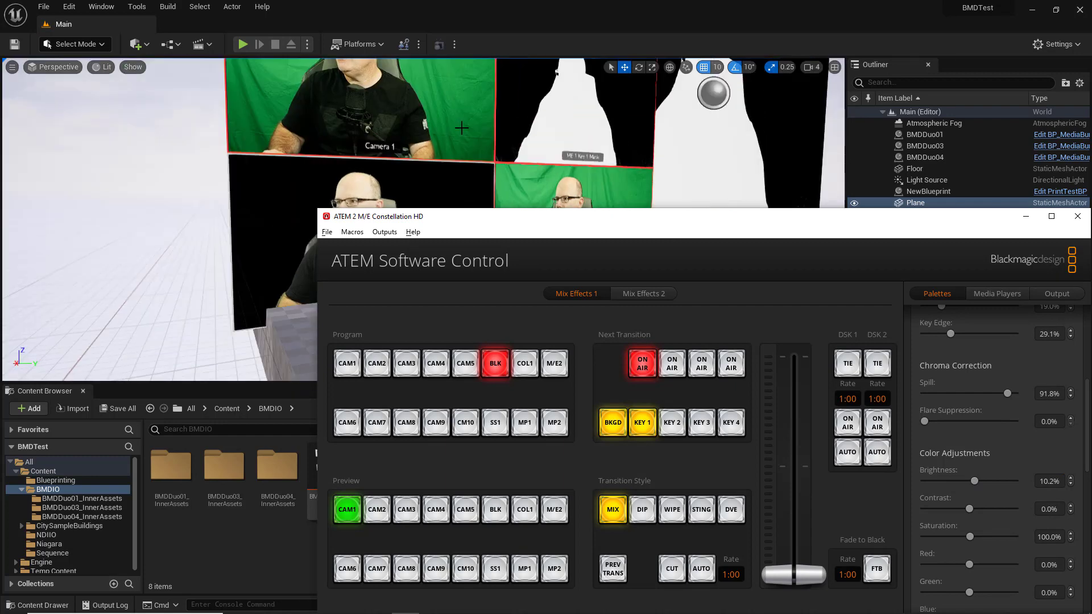
left_click(464, 125)
right_click_drag(464, 126, 544, 109)
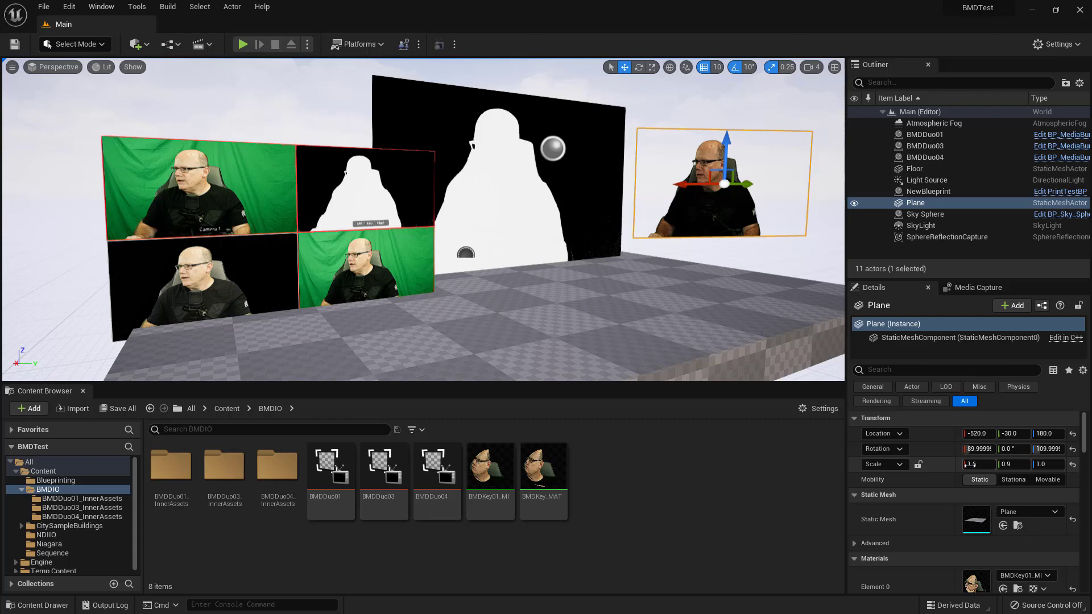
key("alt+Tab")
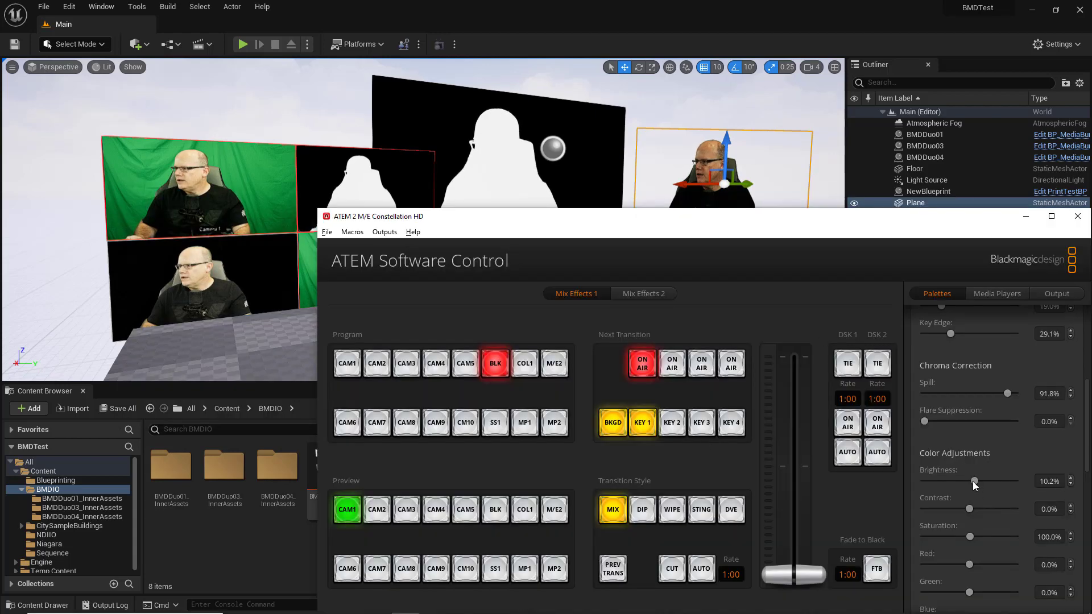
left_click_drag(974, 481, 979, 480)
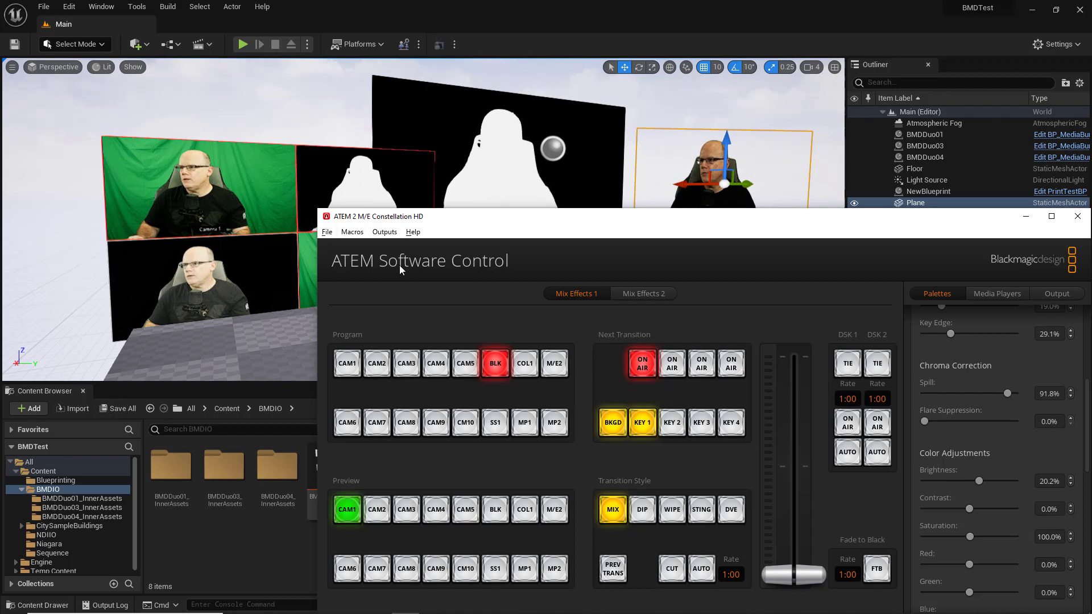
Step: Inspect Output 1's source list, currently routed to Camera 1, without changing it
left_click(384, 231)
mouse_move(394, 248)
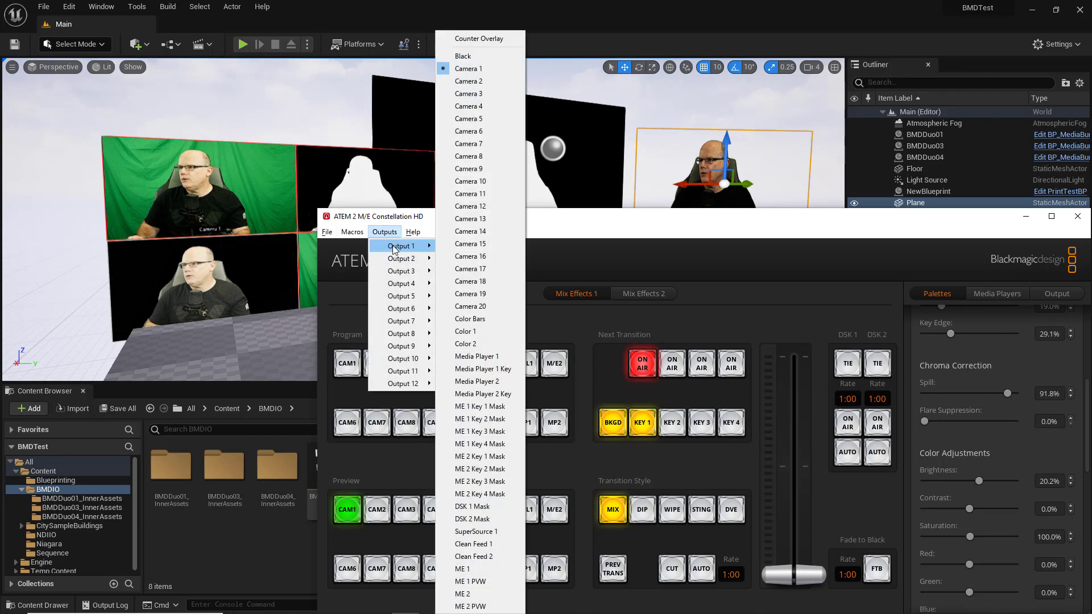
left_click(479, 81)
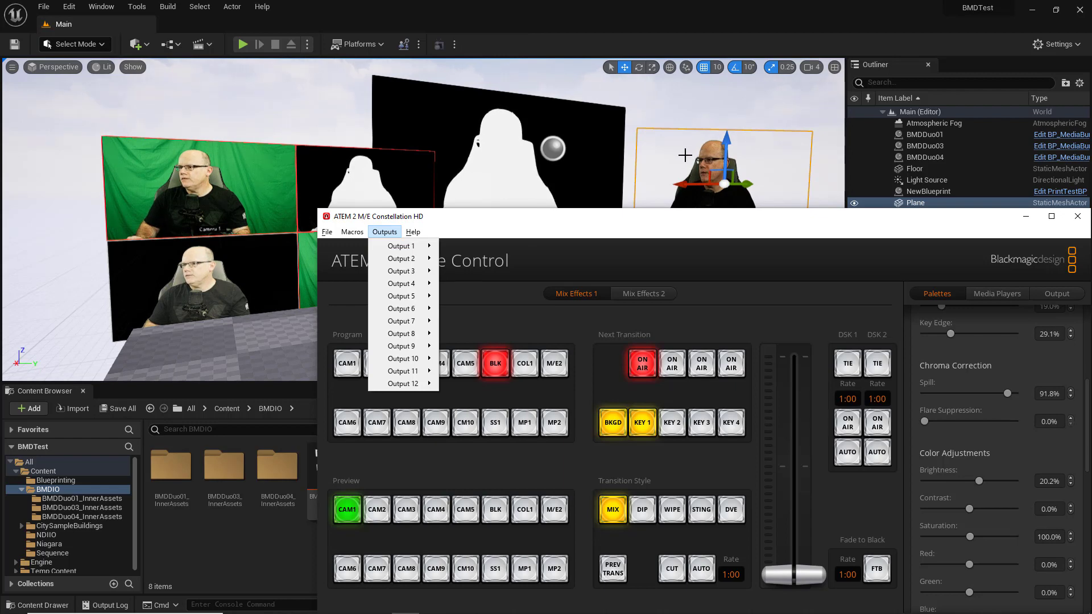
mouse_move(403, 251)
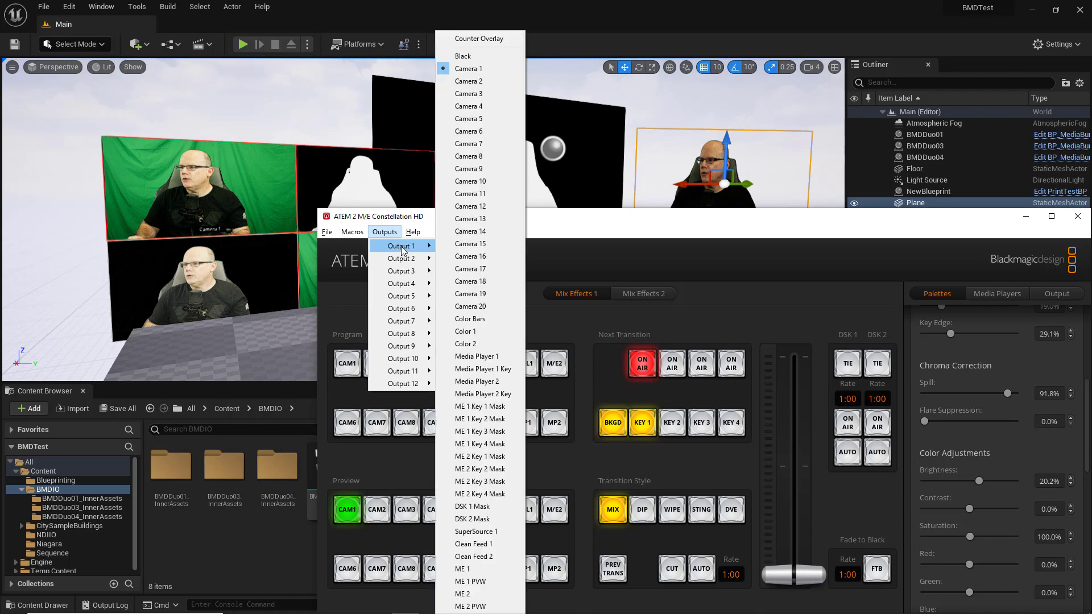
Step: Route ME 1 to Output 1 and view the keyed presenter plane in Unreal
left_click(487, 570)
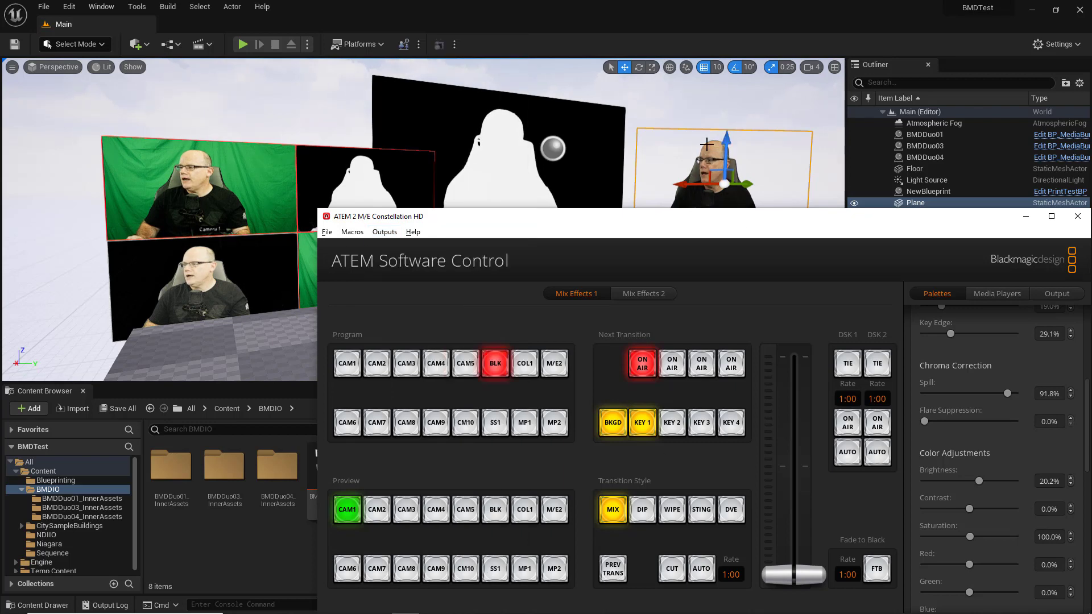
right_click_drag(707, 145, 689, 161)
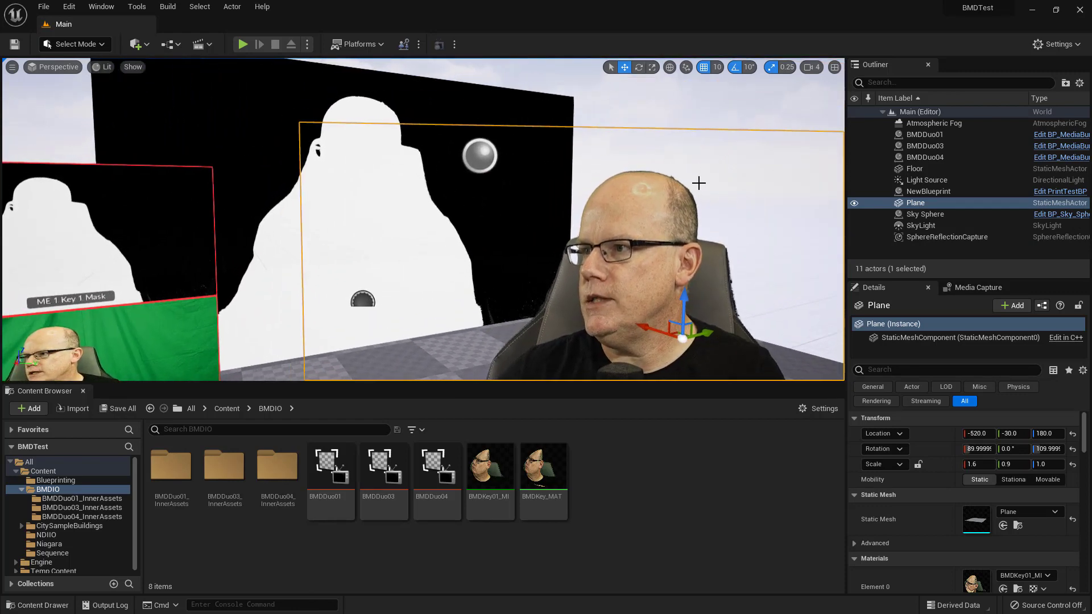
scroll(698, 183, "down", 6)
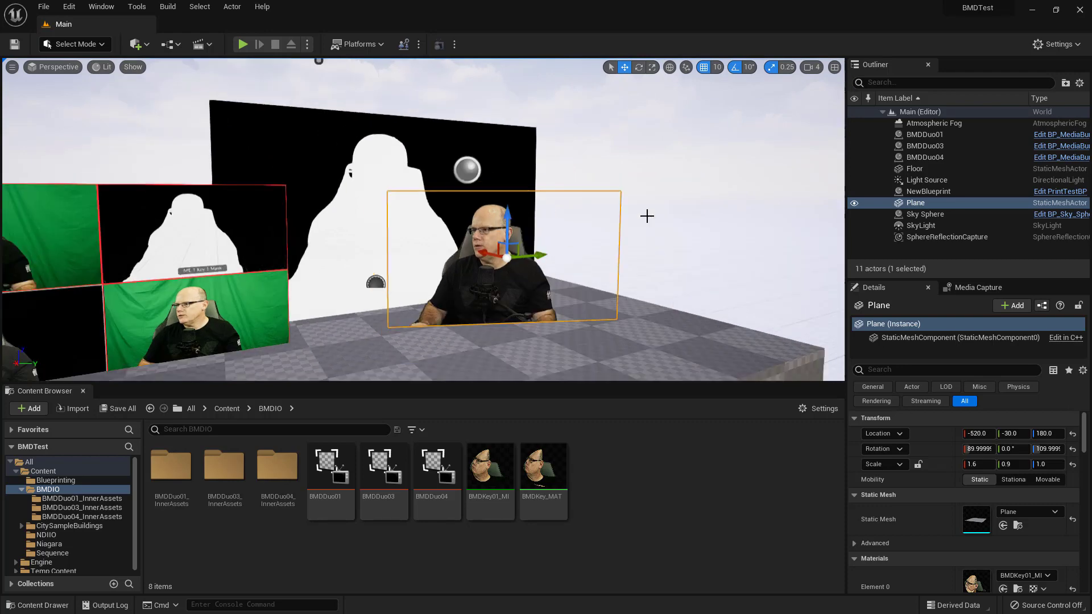
right_click_drag(654, 233, 623, 248)
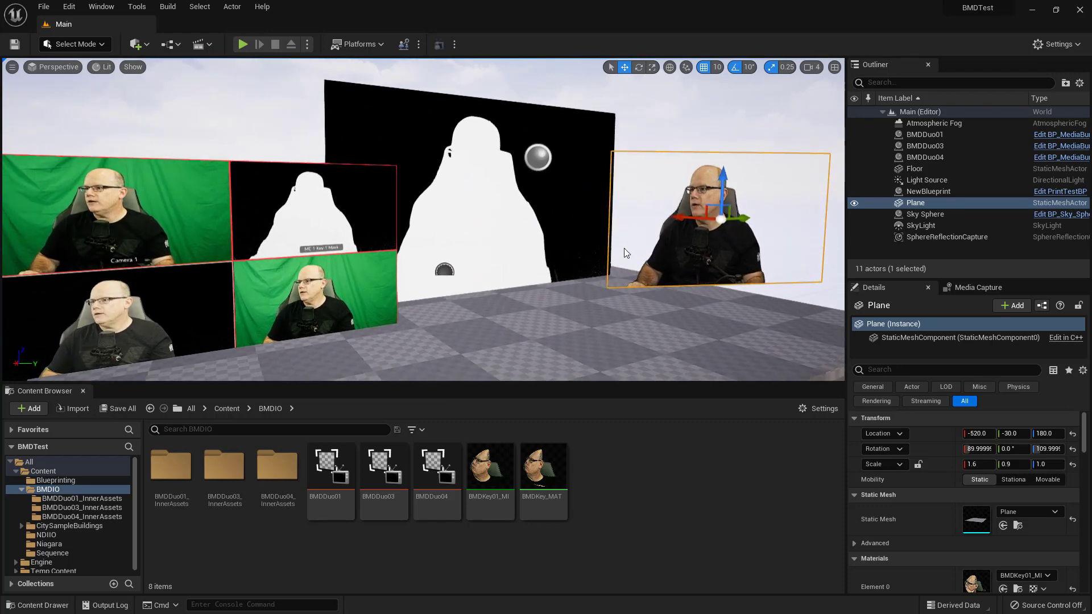
Step: Set the key's Brightness to 25.4% and Contrast to 2.6%, then return to Unreal
key("alt+Tab")
left_click(393, 275)
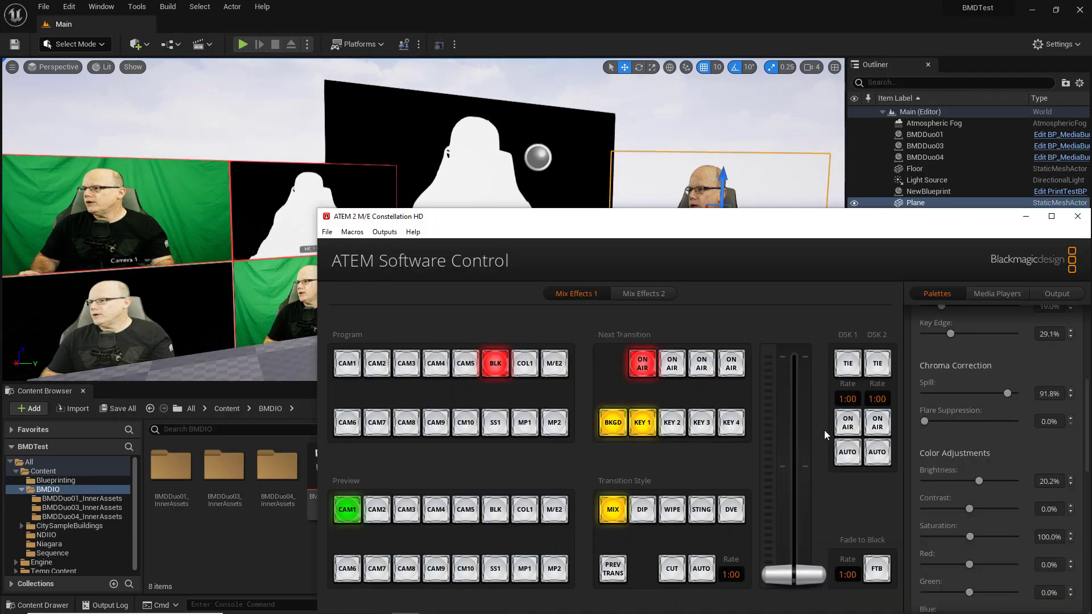
left_click_drag(979, 484, 971, 509)
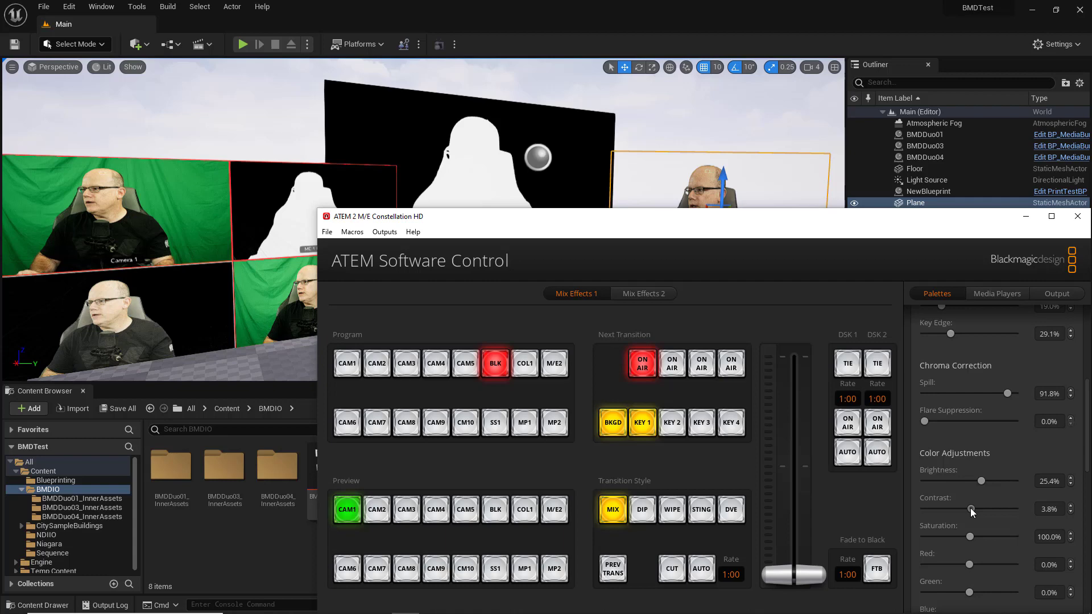
left_click_drag(743, 218, 709, 258)
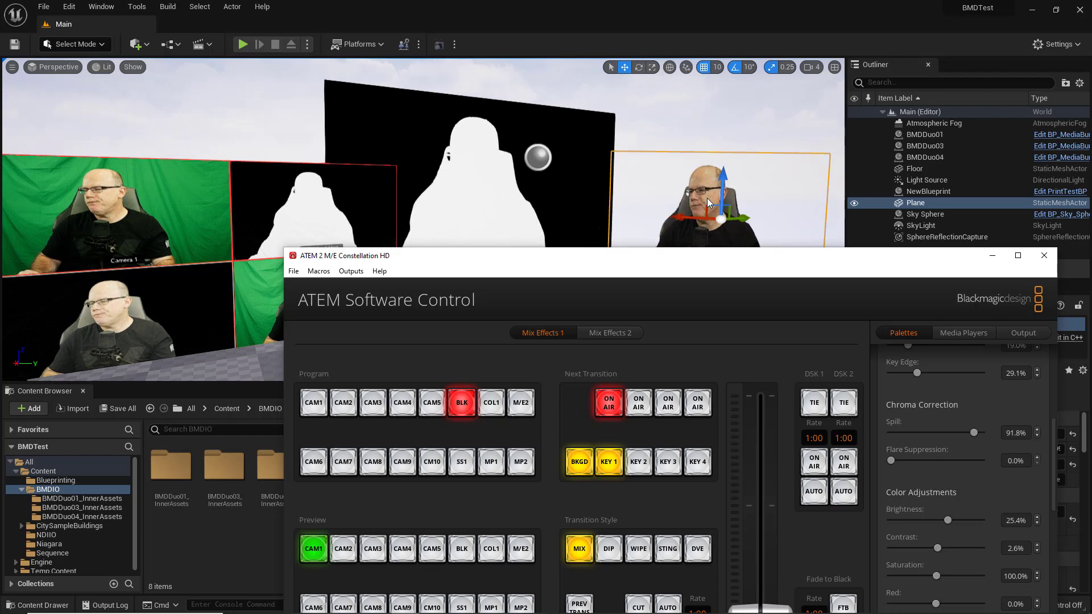
left_click(694, 216)
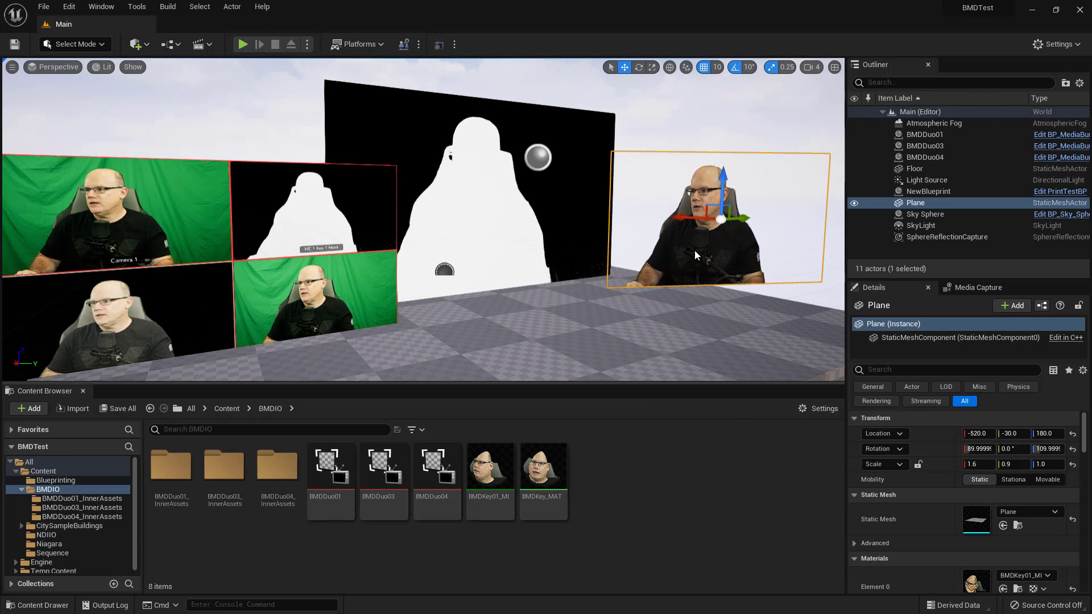
left_click(541, 469)
Step: Open BMDKey_MAT, frame its ColorFill and Mask nodes, and preview it on a plane
double_click(542, 469)
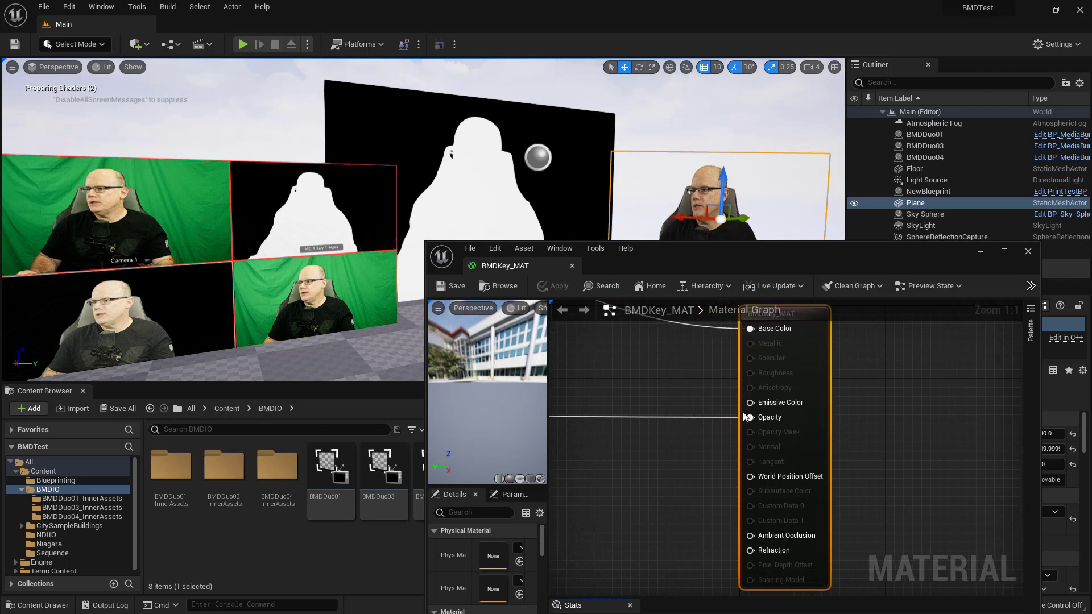
left_click_drag(767, 253, 571, 141)
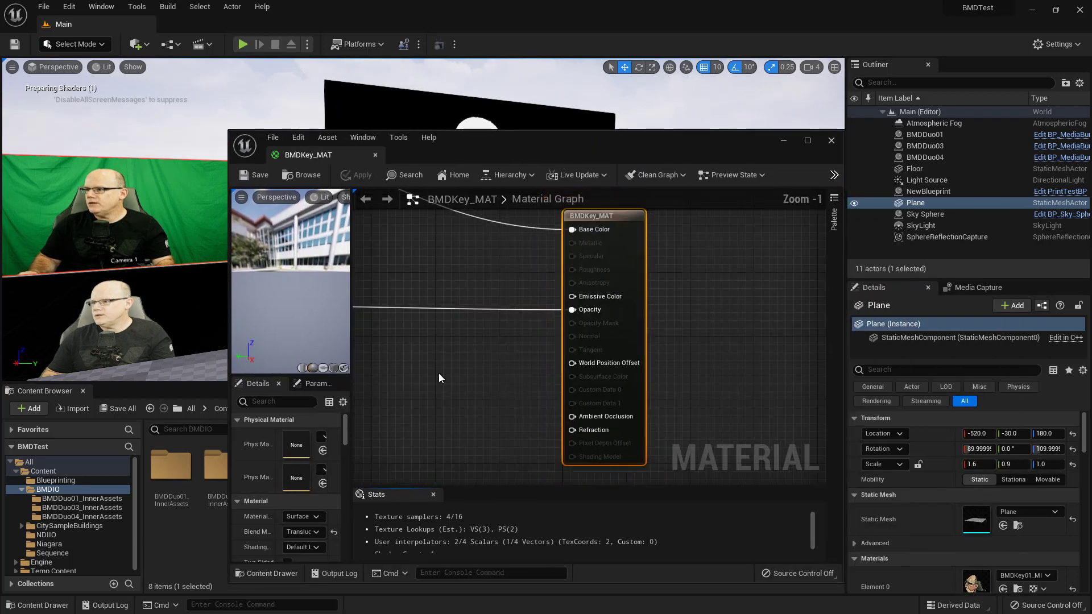
scroll(439, 373, "down", 1)
right_click_drag(438, 373, 574, 415)
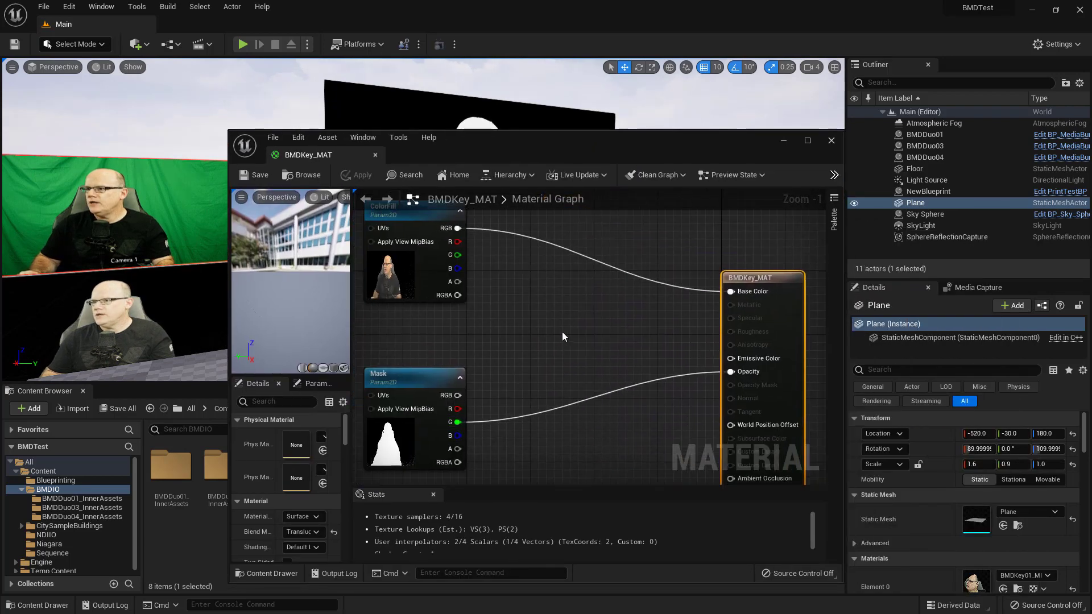
right_click_drag(562, 336, 598, 354)
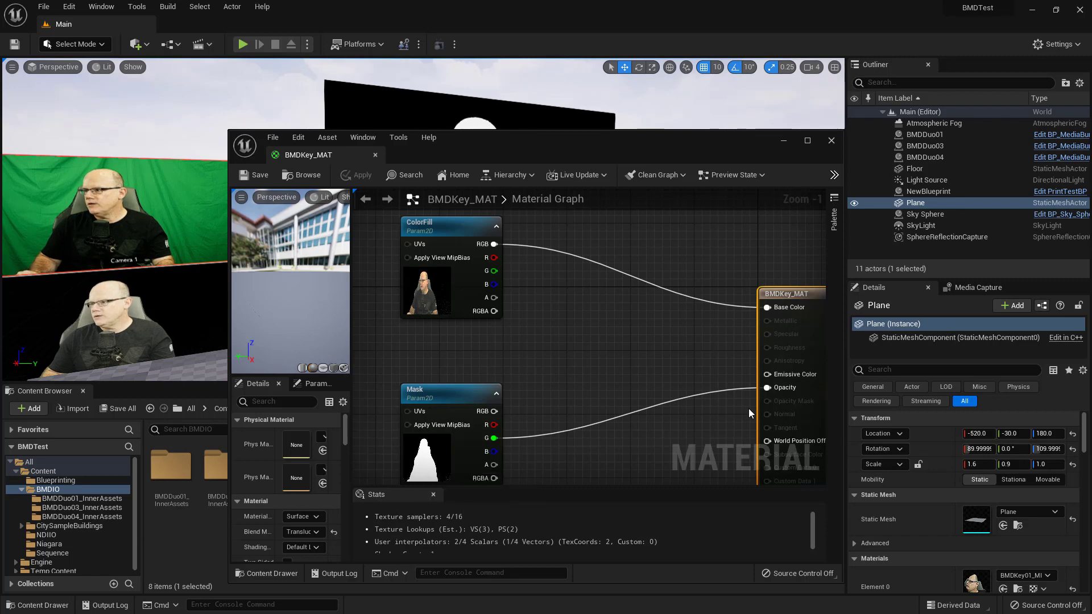
left_click(323, 368)
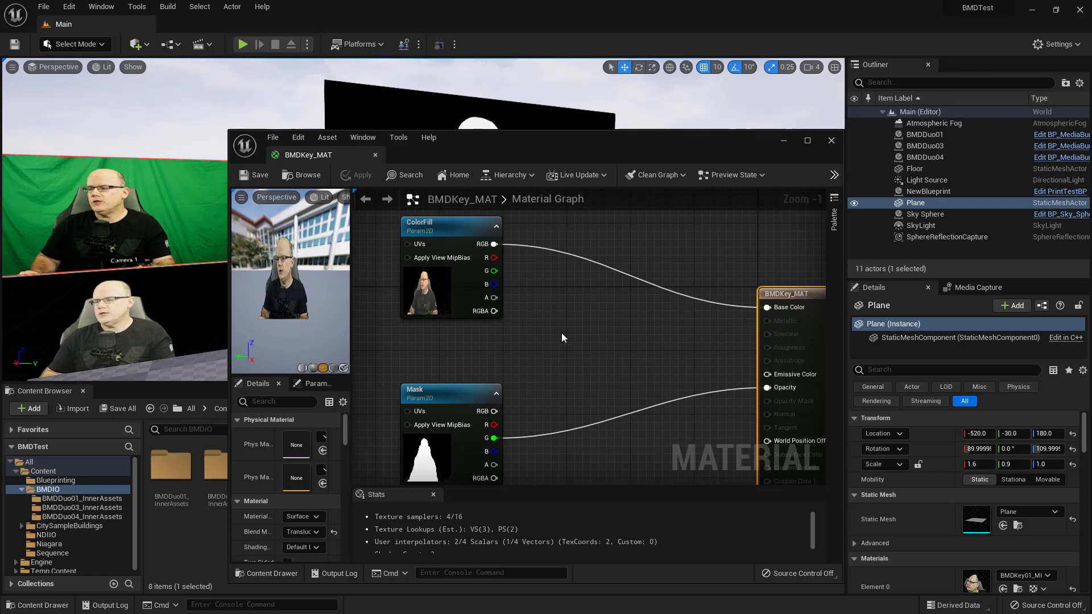
Step: Add a Composure UnpreMult node to the BMDKey_MAT graph, placed right of the textures
right_click(601, 320)
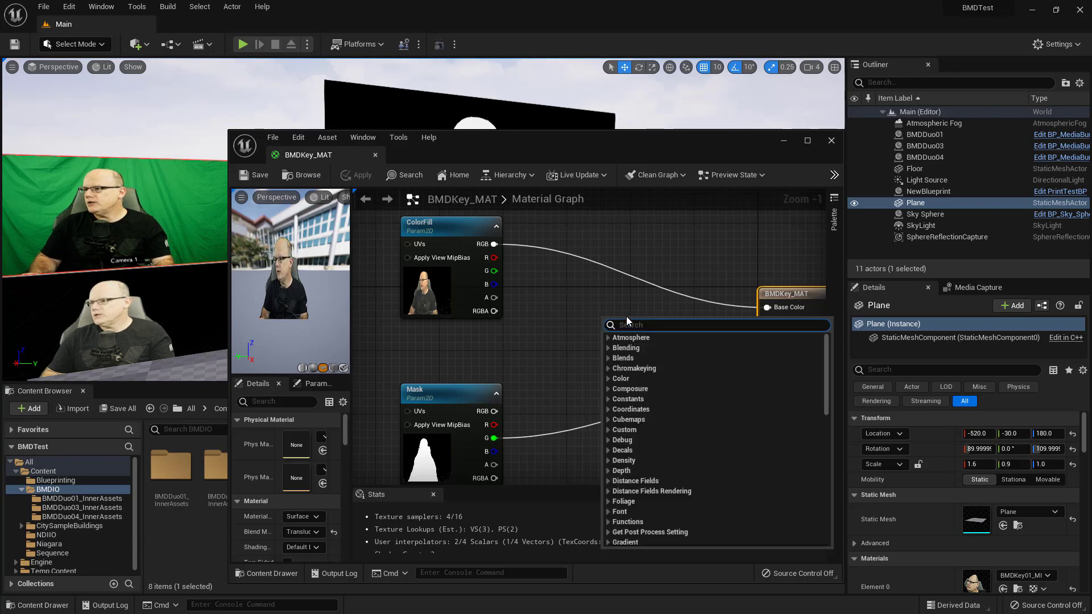
type("Unpre")
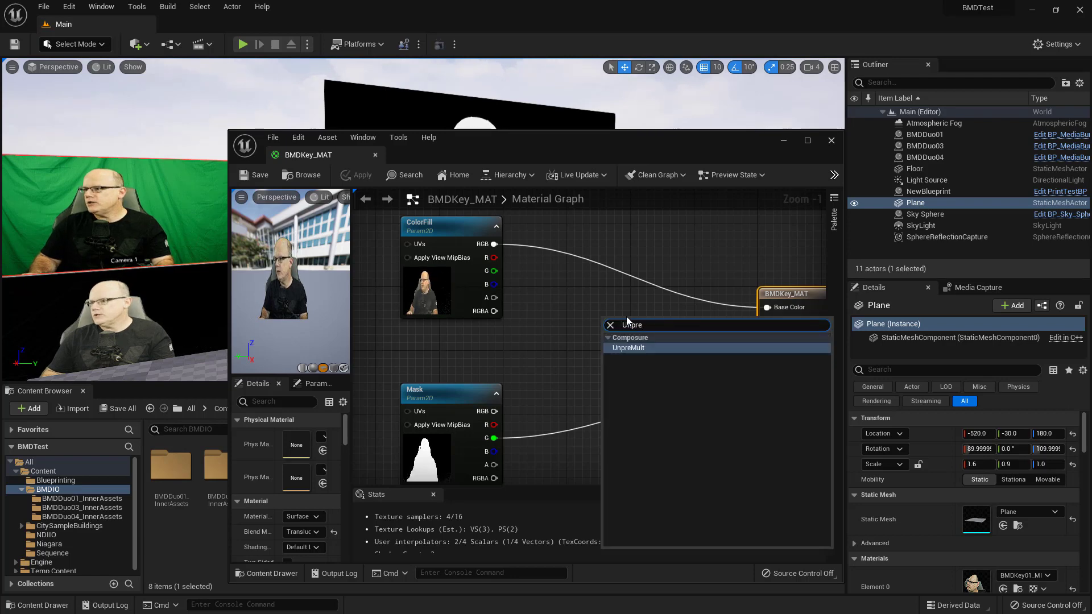
left_click(628, 348)
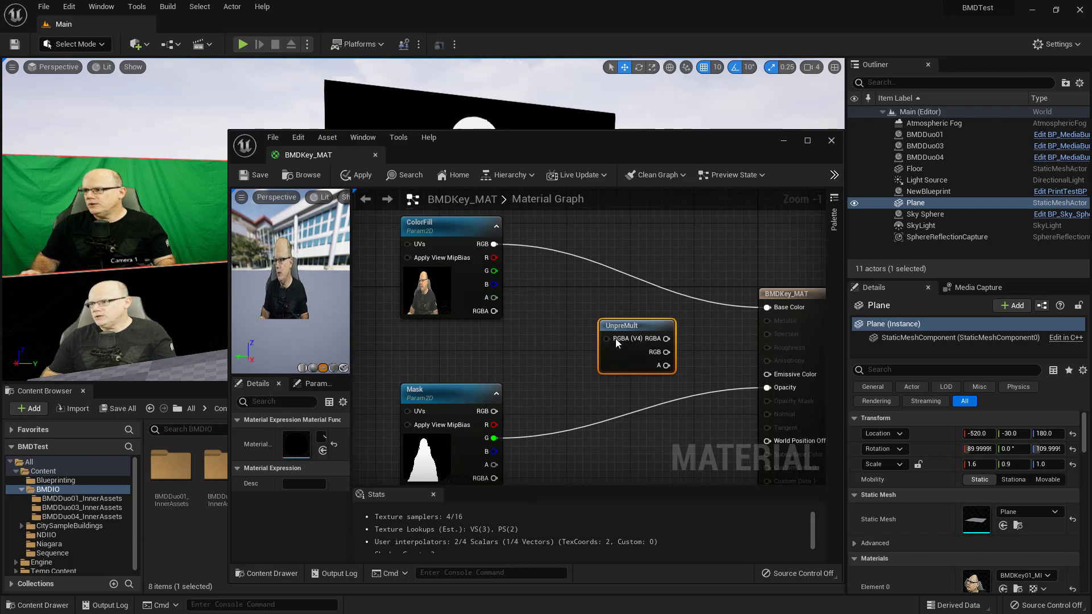
left_click_drag(617, 327, 649, 327)
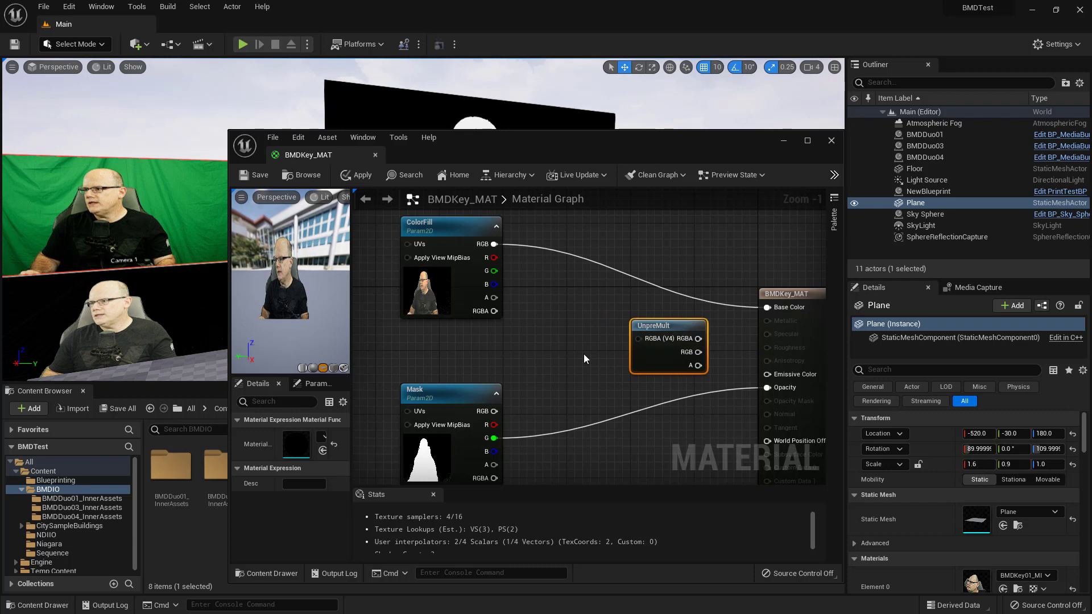
Step: Add a MakeFloat4 node taking ColorFill's R, G, B as X, Y, Z and the Mask channel as A
right_click(532, 339)
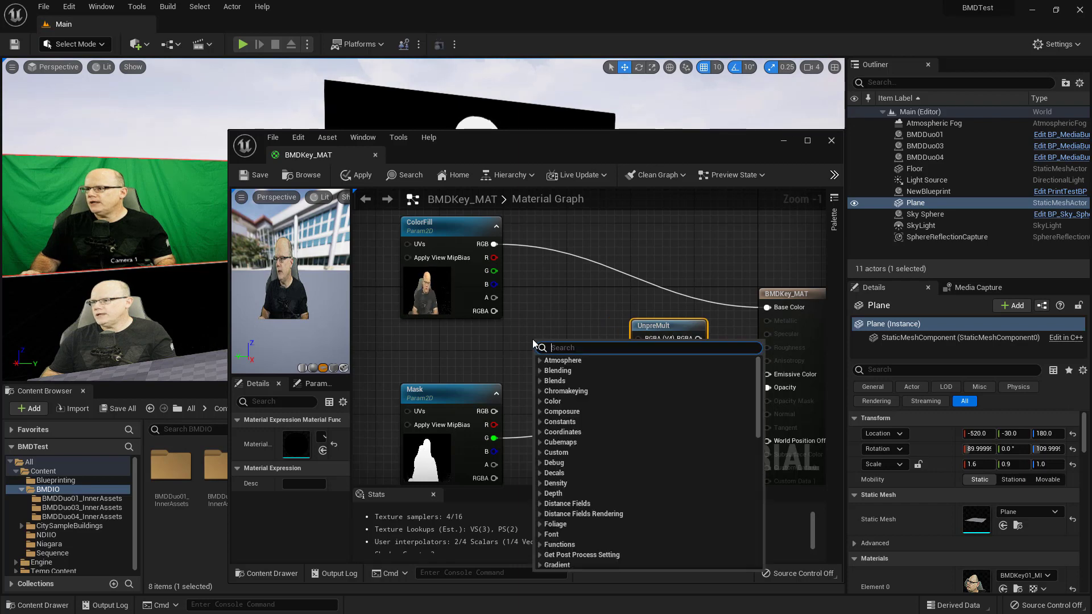
type("Make")
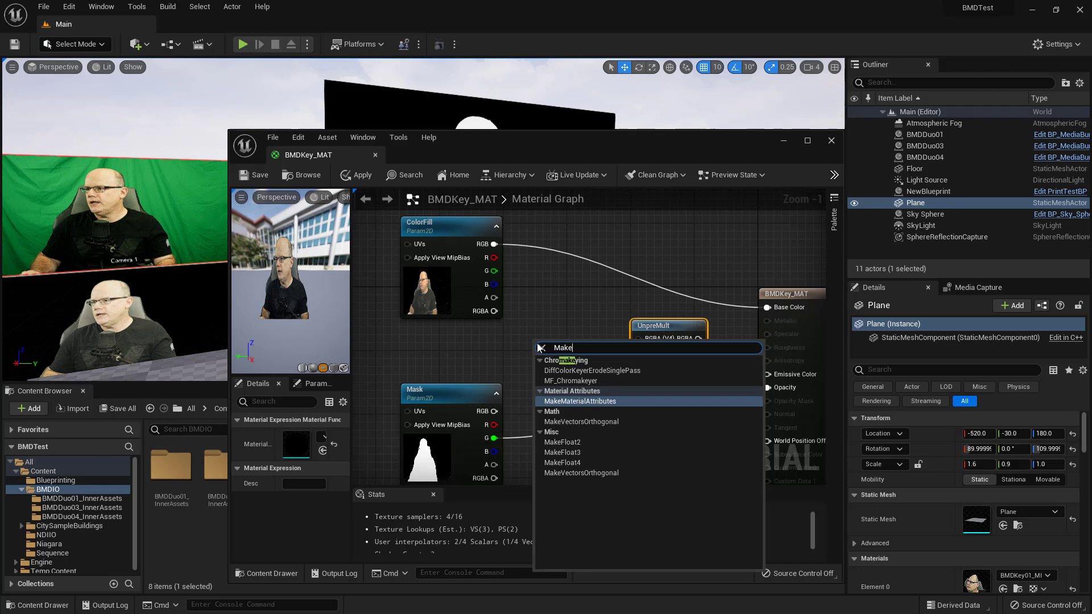
left_click(564, 464)
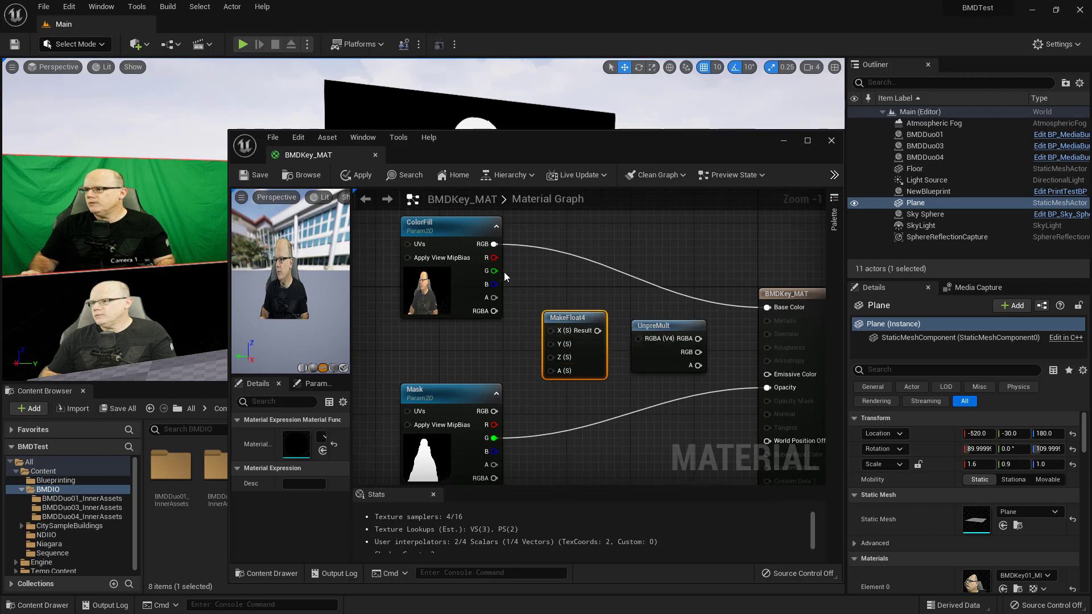
left_click_drag(493, 257, 554, 332)
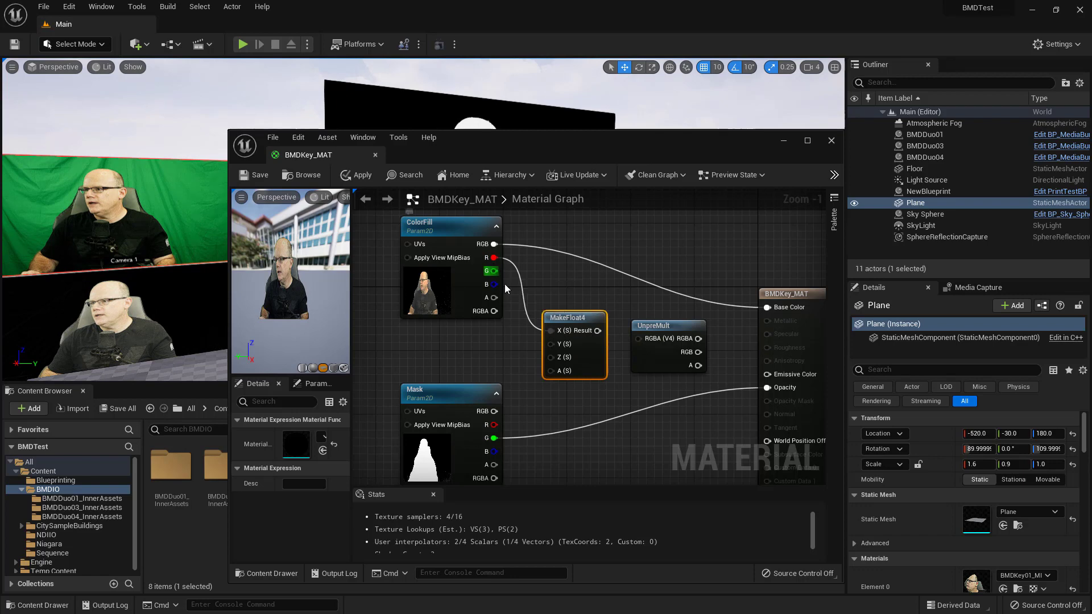
left_click_drag(494, 270, 552, 345)
left_click_drag(493, 284, 547, 359)
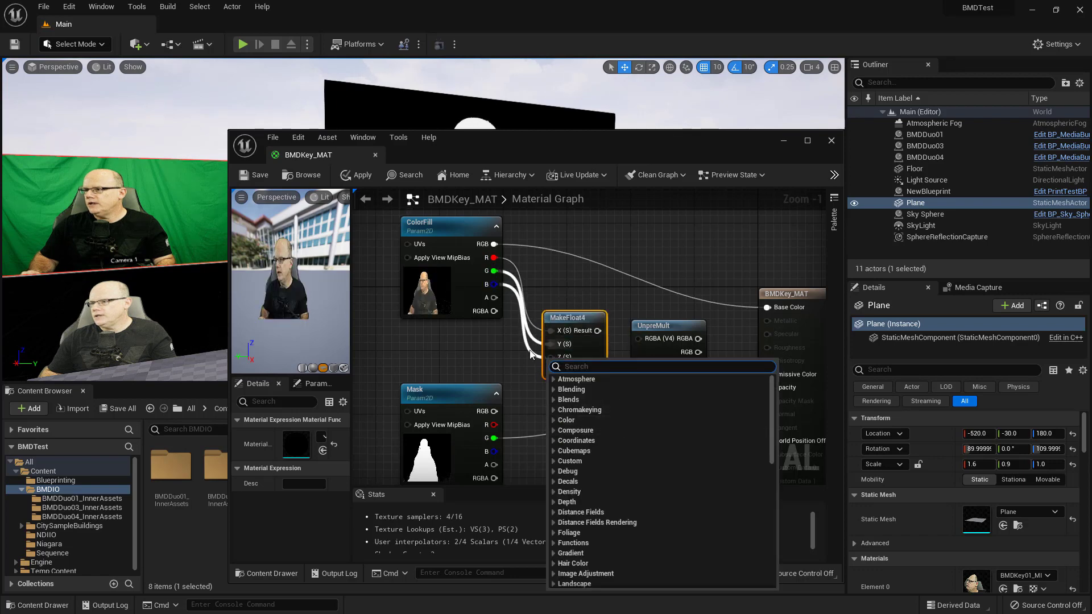
left_click(508, 355)
left_click_drag(494, 284, 551, 357)
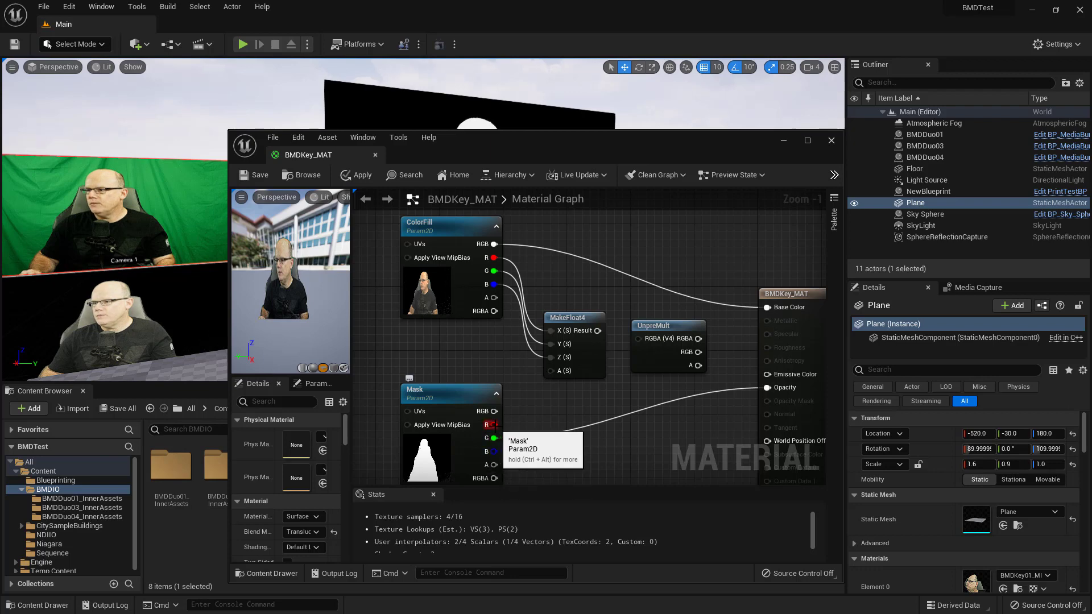
left_click_drag(501, 426, 539, 369)
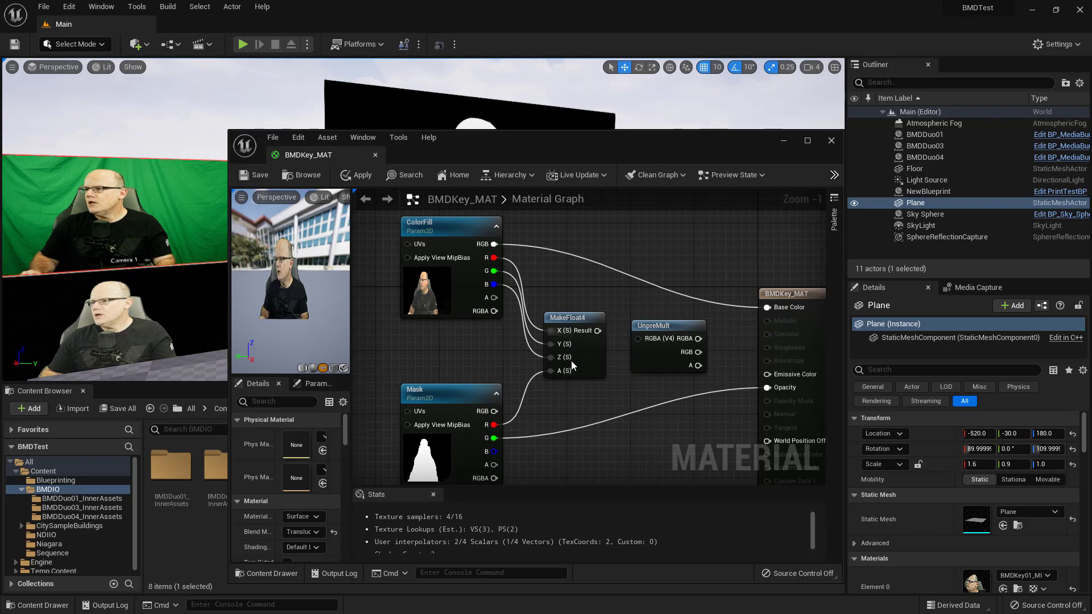
left_click_drag(566, 321, 636, 343)
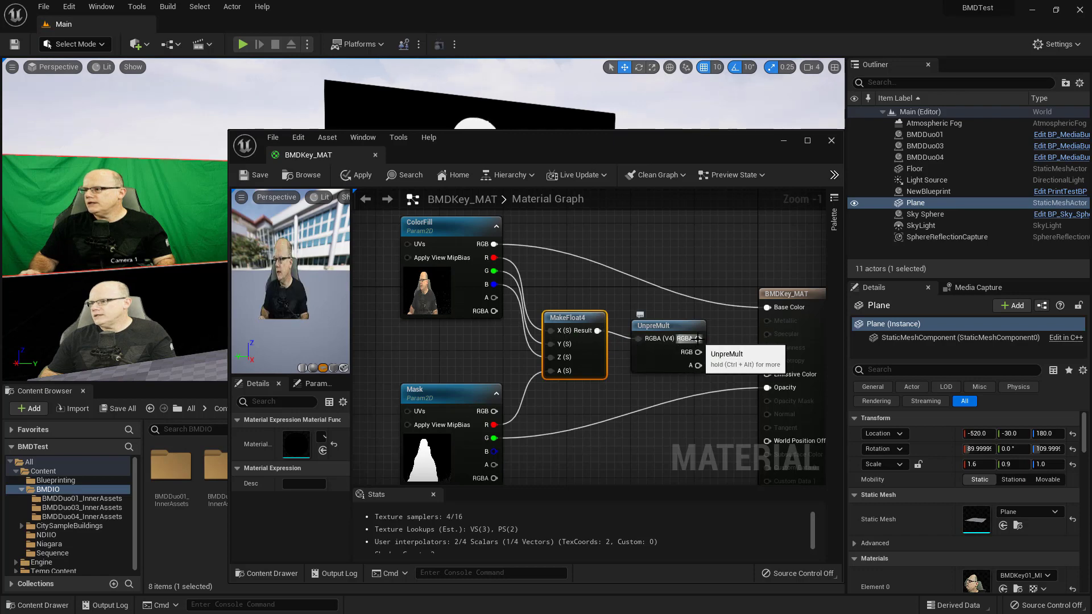
Step: Drive BMDKey_MAT's Base Color from UnpreMult's RGB output and save the material
left_click_drag(699, 352, 770, 307)
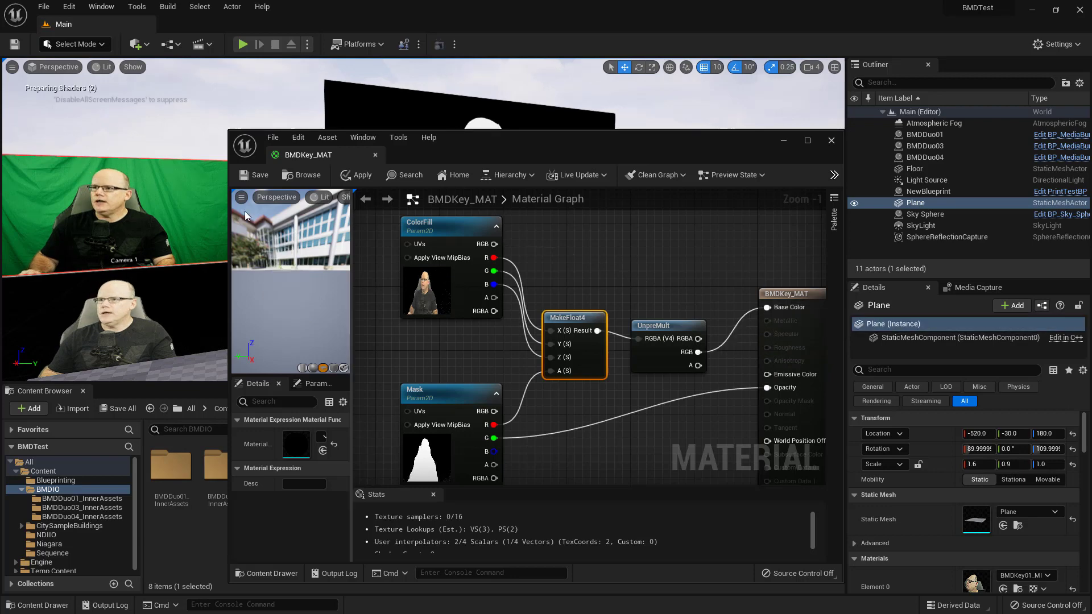
key("ctrl+s")
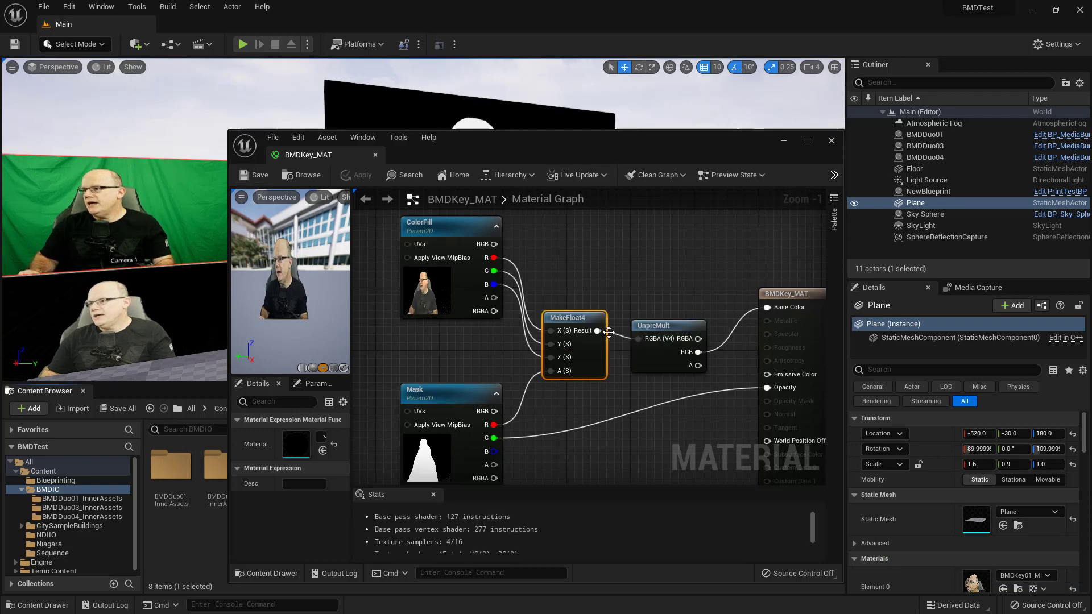
left_click_drag(648, 151, 626, 266)
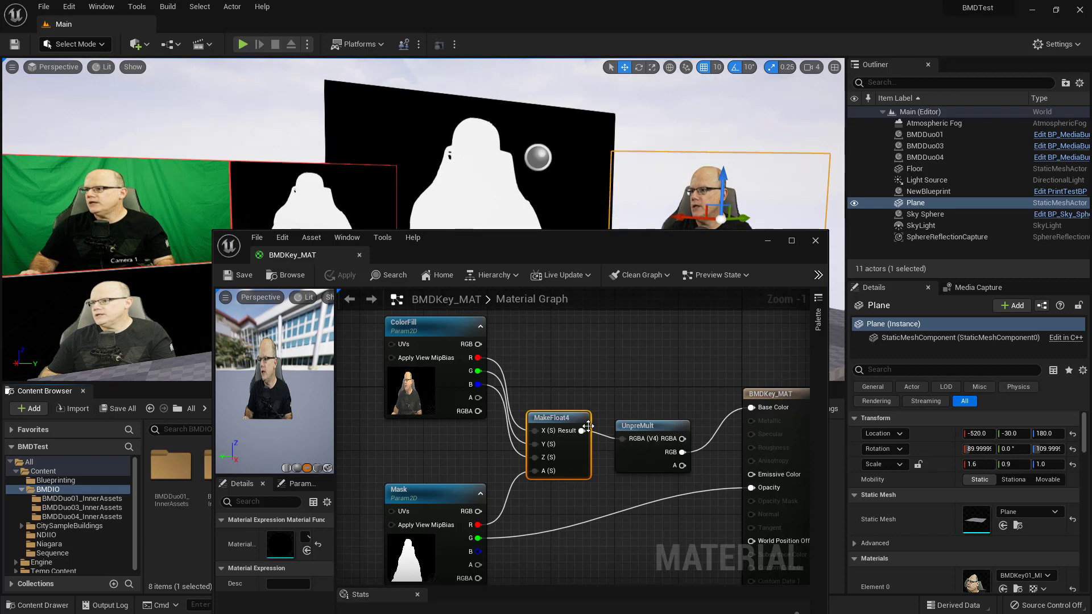
left_click_drag(608, 244, 642, 157)
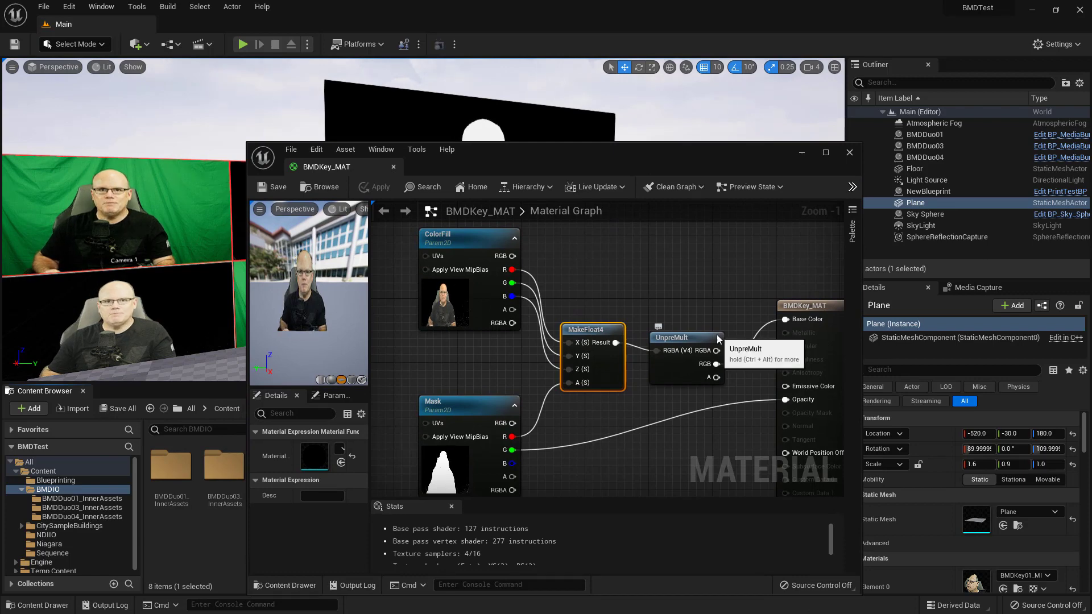